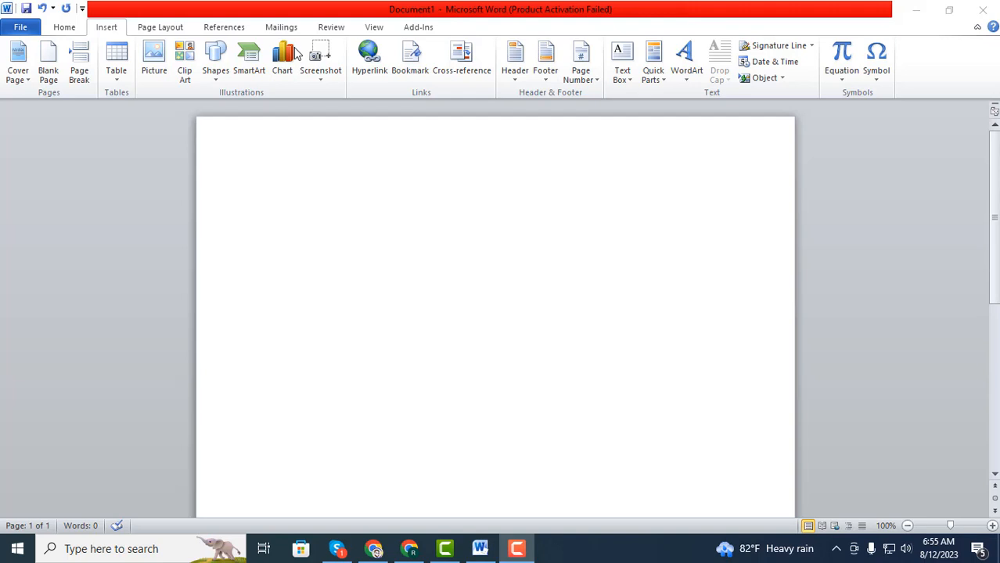
# Step: Insert a clustered column chart into the blank document
pyautogui.click(288, 57)
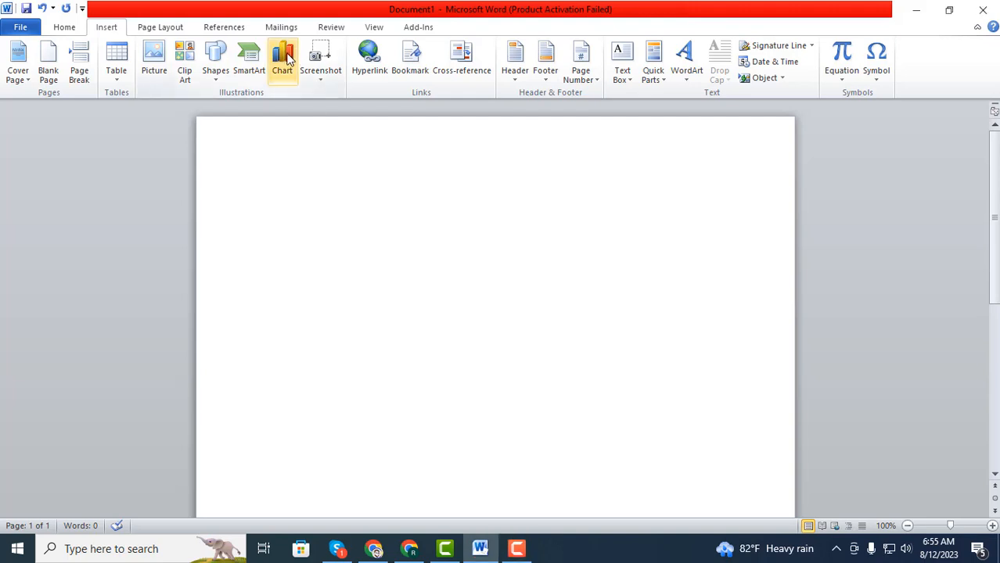
pyautogui.click(284, 72)
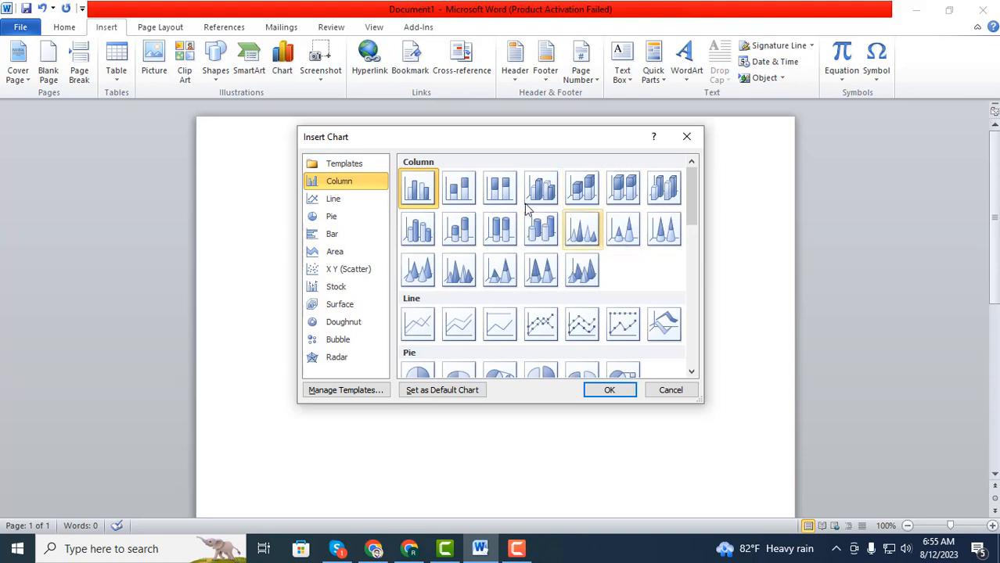
pyautogui.click(627, 393)
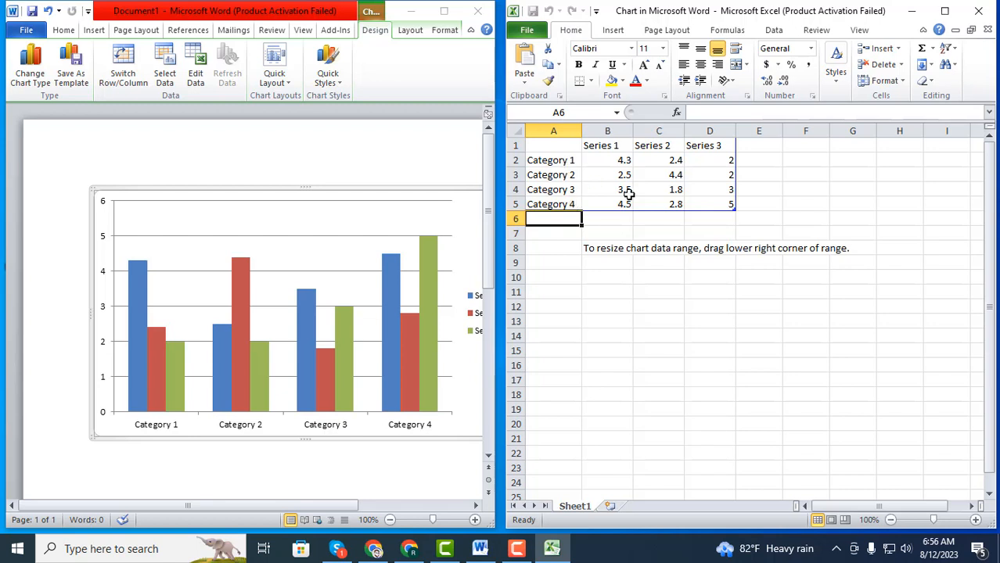
# Step: Extend the chart data range down to row 14 and shrink it back to row 5
pyautogui.moveTo(740, 227); pyautogui.dragTo(758, 338)
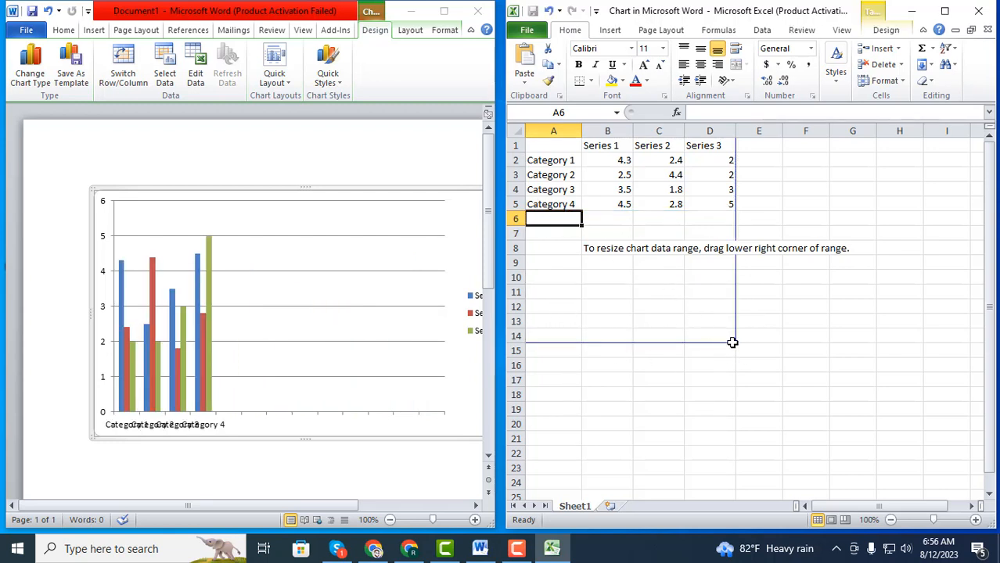
pyautogui.moveTo(732, 341)
pyautogui.mouseDown()
pyautogui.moveTo(721, 210)
pyautogui.moveTo(827, 227)
pyautogui.moveTo(784, 208)
pyautogui.moveTo(737, 208)
pyautogui.mouseUp()
pyautogui.click(736, 213)
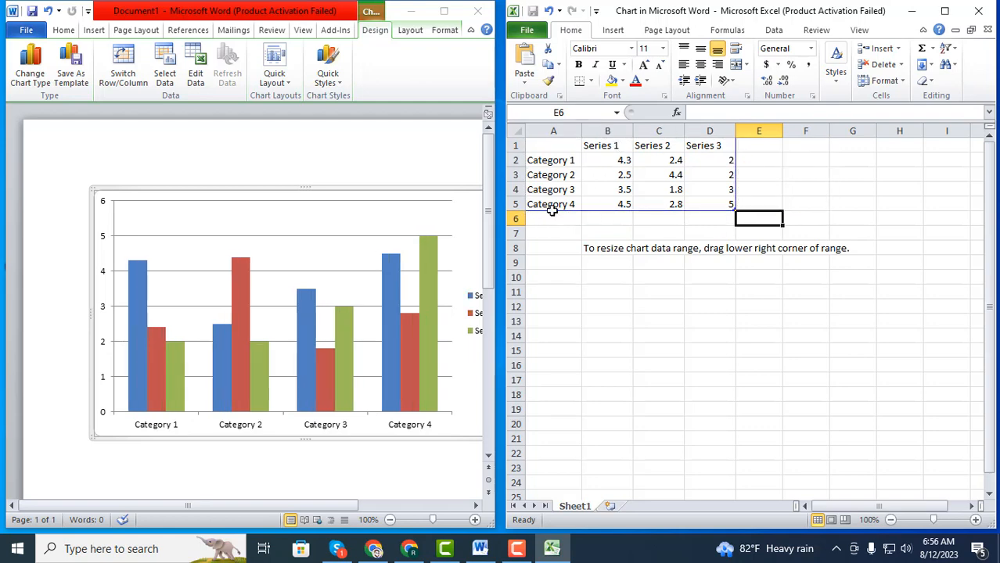
# Step: Rename the four chart categories in cells A2 to A5 as x, y, z and c
pyautogui.click(558, 161)
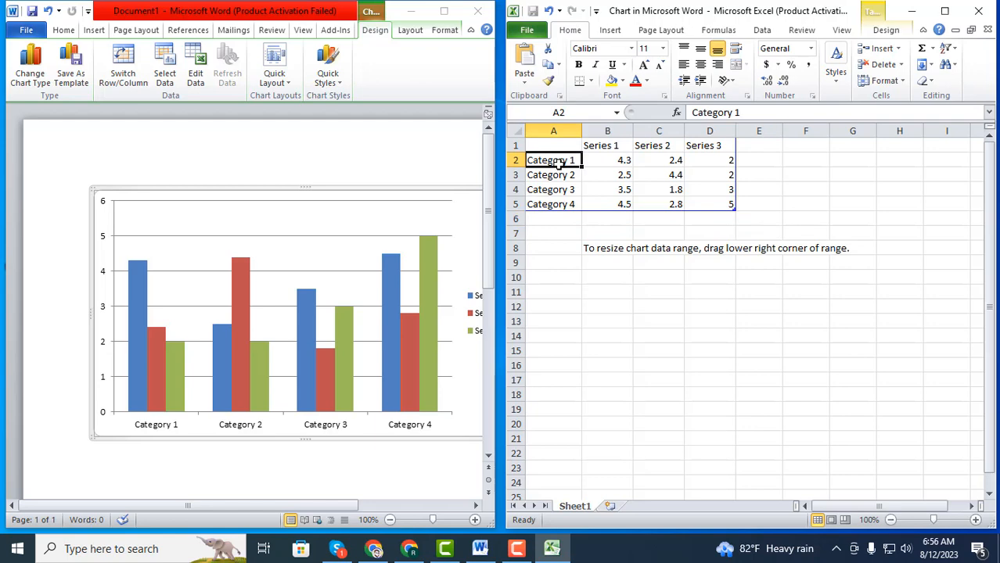
pyautogui.write('x')
pyautogui.click(558, 183)
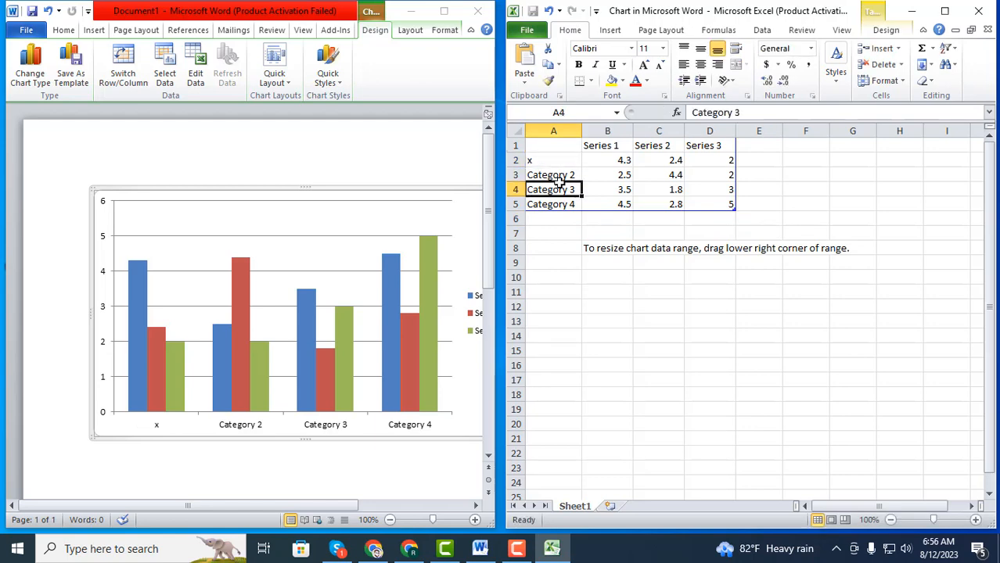
pyautogui.click(560, 174)
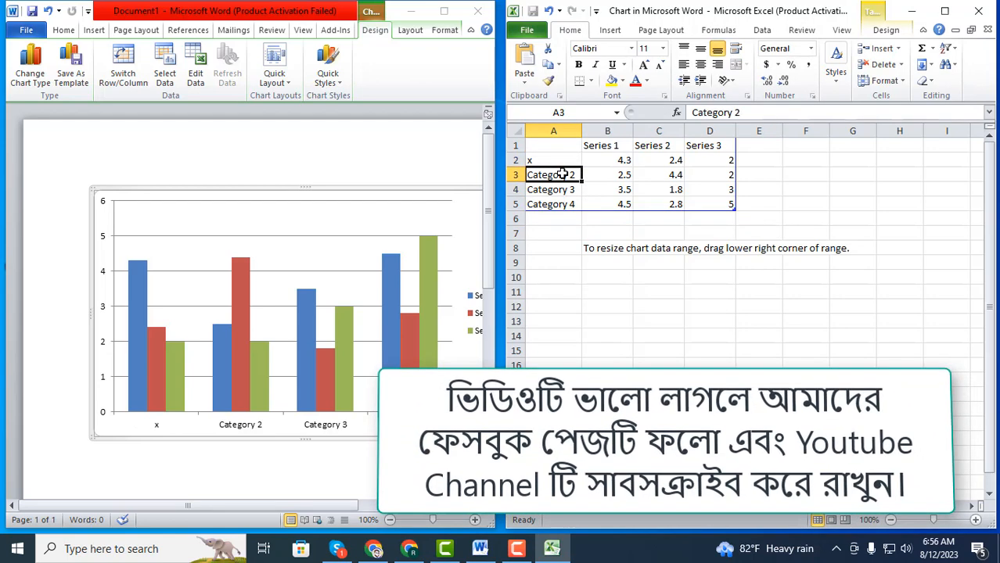
pyautogui.write('y')
pyautogui.click(556, 202)
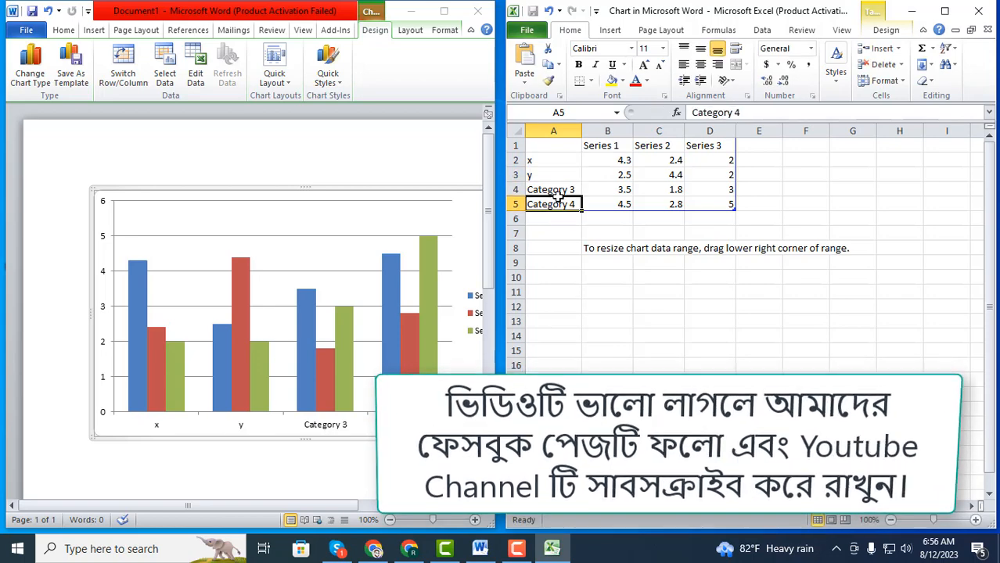
pyautogui.click(561, 189)
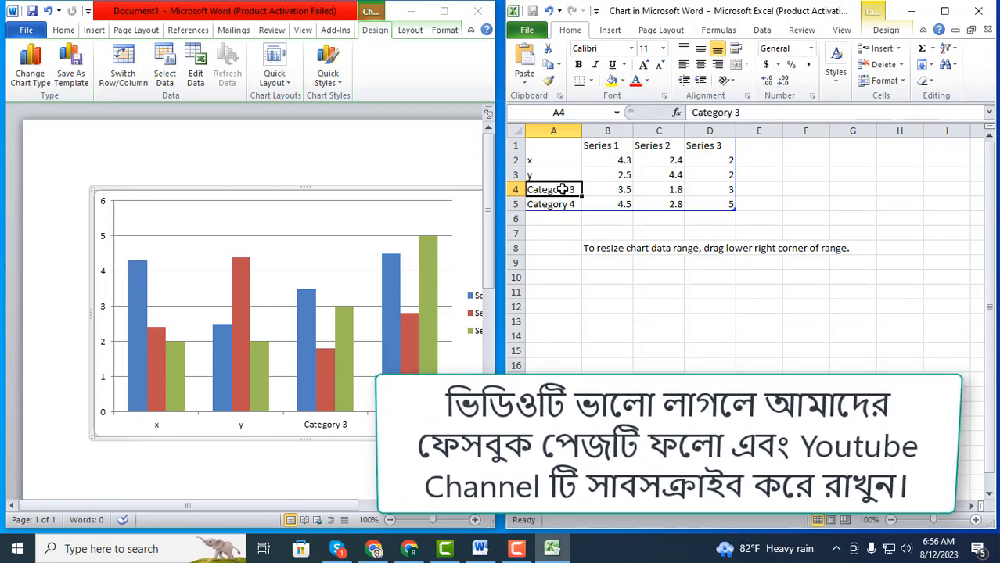
pyautogui.press('BackSpace')
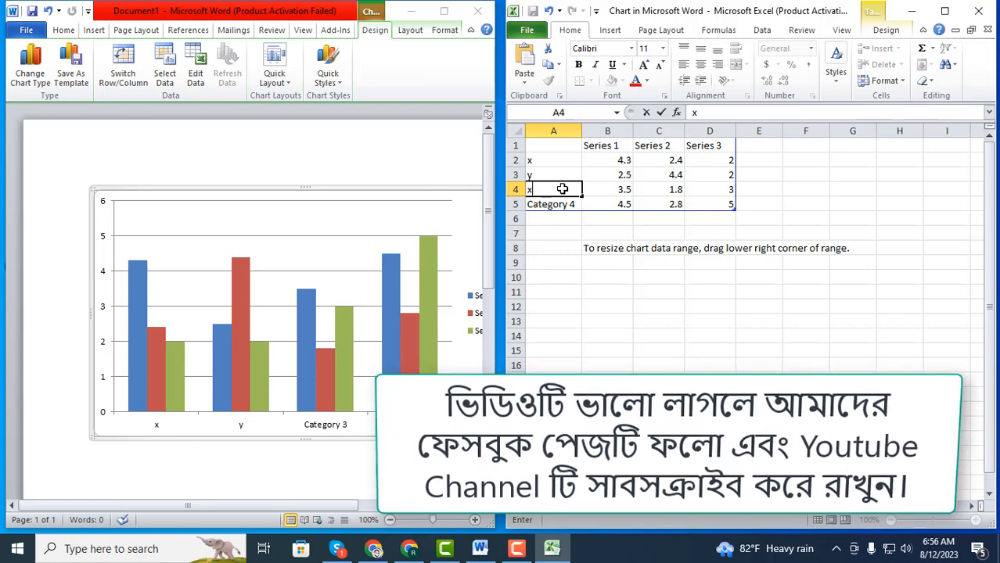
pyautogui.write('z')
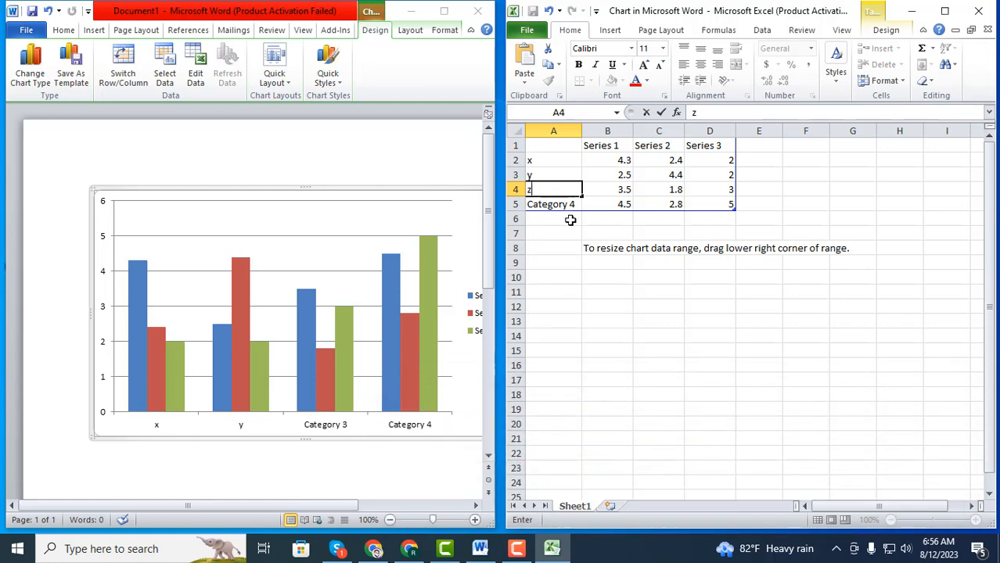
pyautogui.click(561, 205)
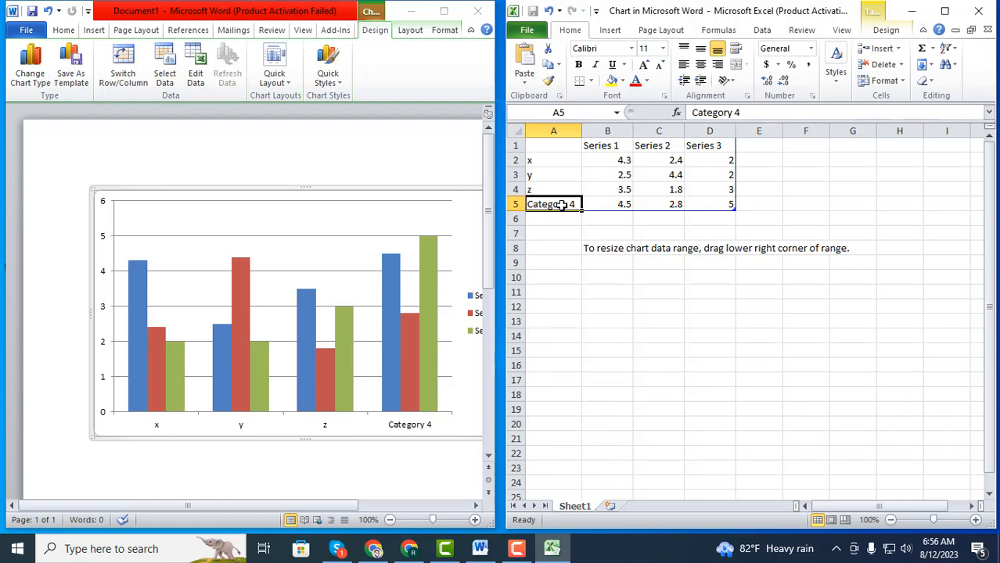
pyautogui.write('c')
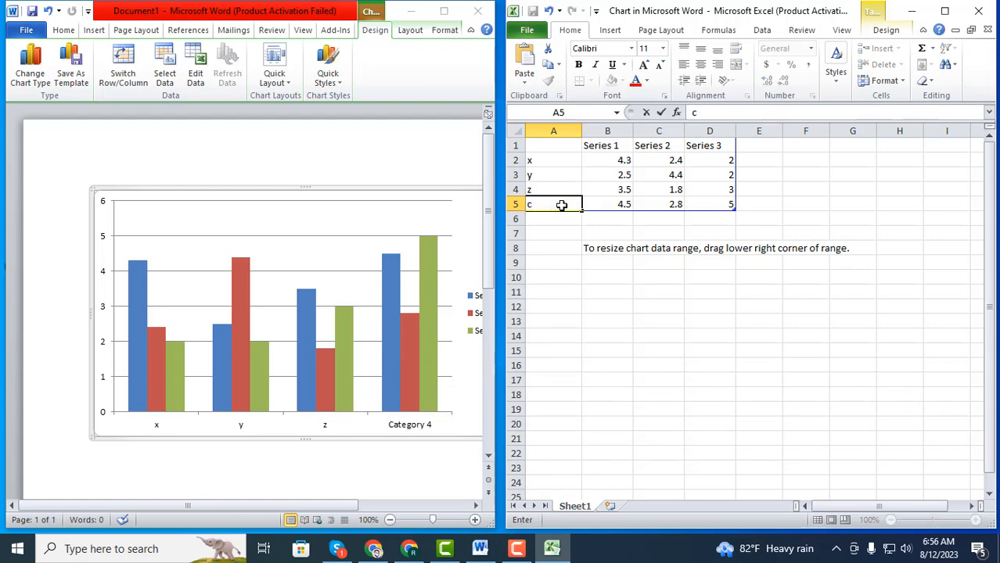
pyautogui.click(564, 217)
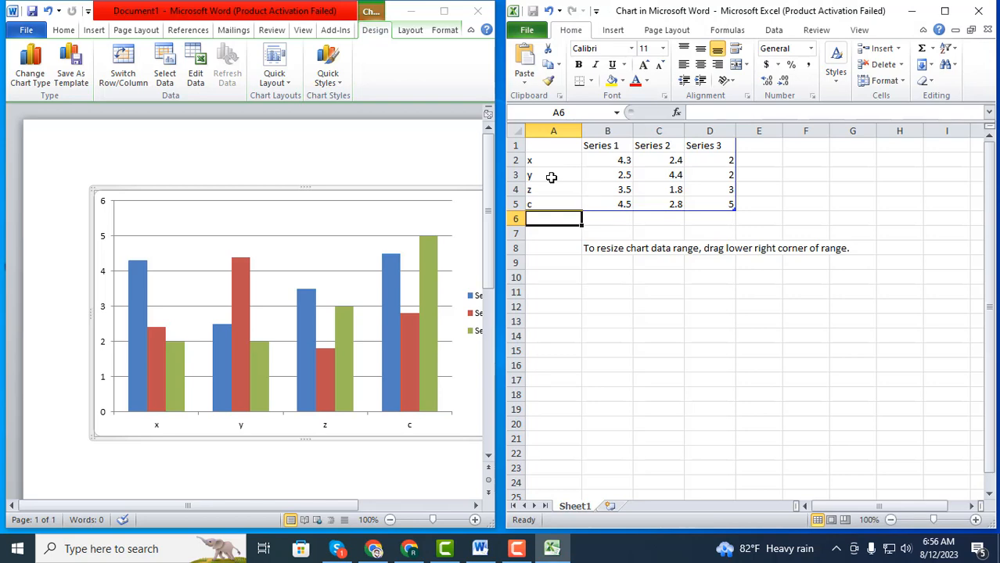
# Step: Rename the three series headings in cells B1 to D1 as b, e and m
pyautogui.click(614, 148)
pyautogui.write('b')
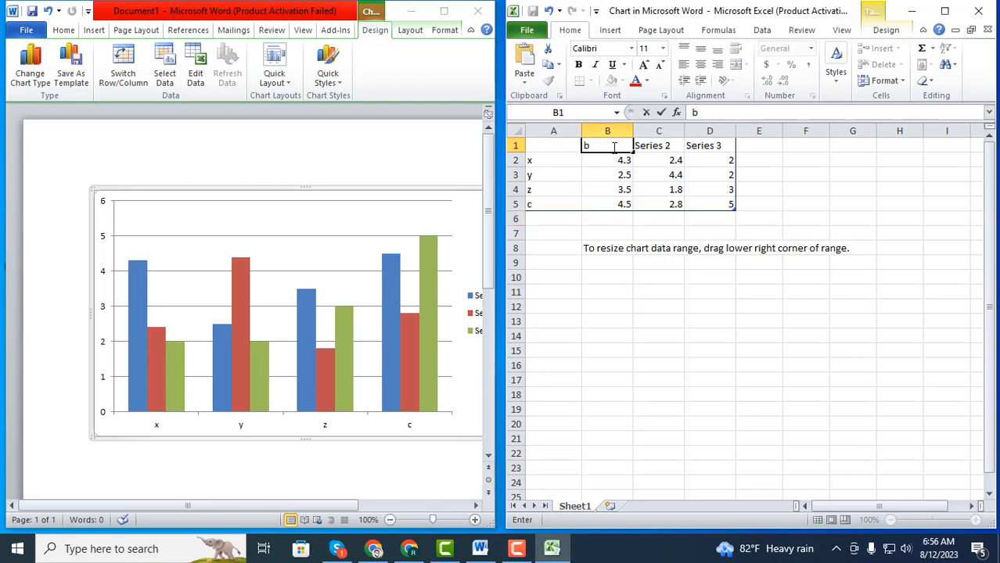
pyautogui.click(642, 146)
pyautogui.write('e')
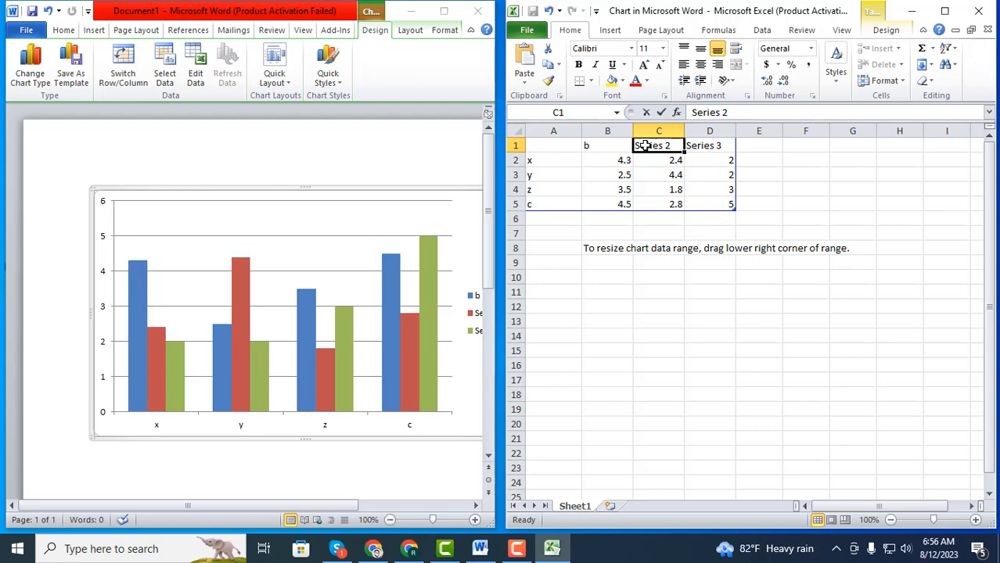
pyautogui.click(719, 147)
pyautogui.write('m')
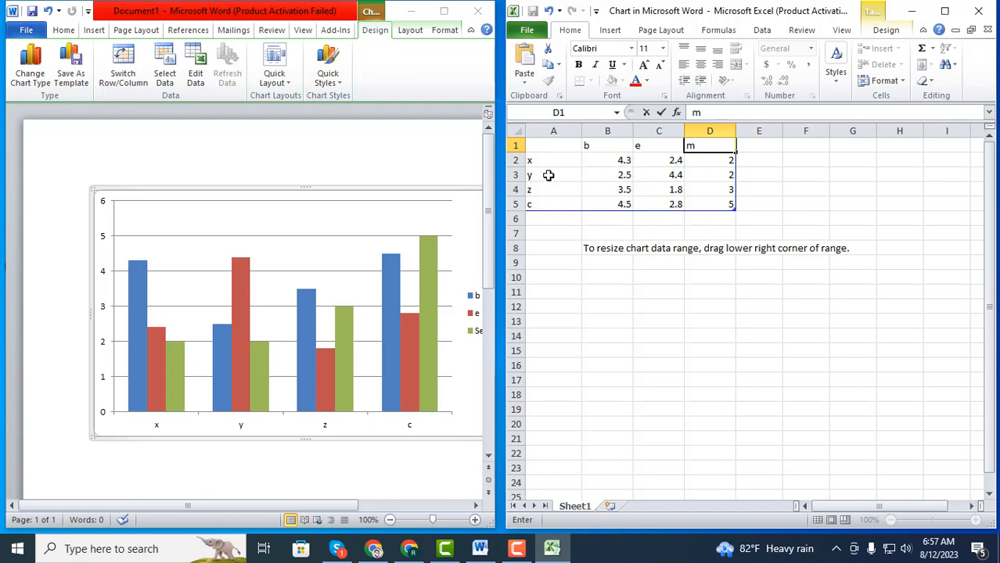
# Step: Fill the data rows with x: 60, 52, 68; y: 85, 54, 65; z: 69, 45, 75; c: 85, 52, 65, and close the data sheet
pyautogui.click(615, 160)
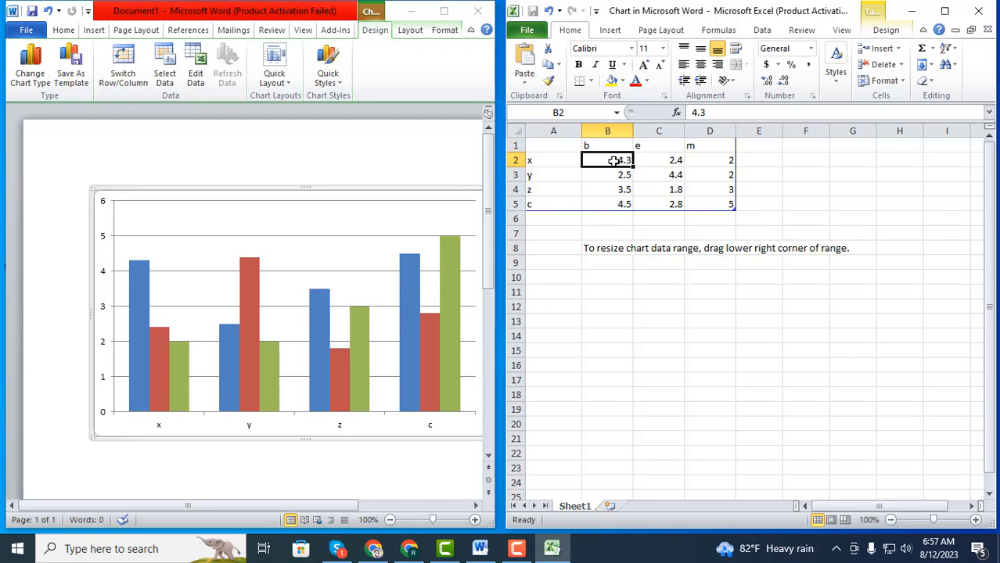
pyautogui.write('60')
pyautogui.press('Tab')
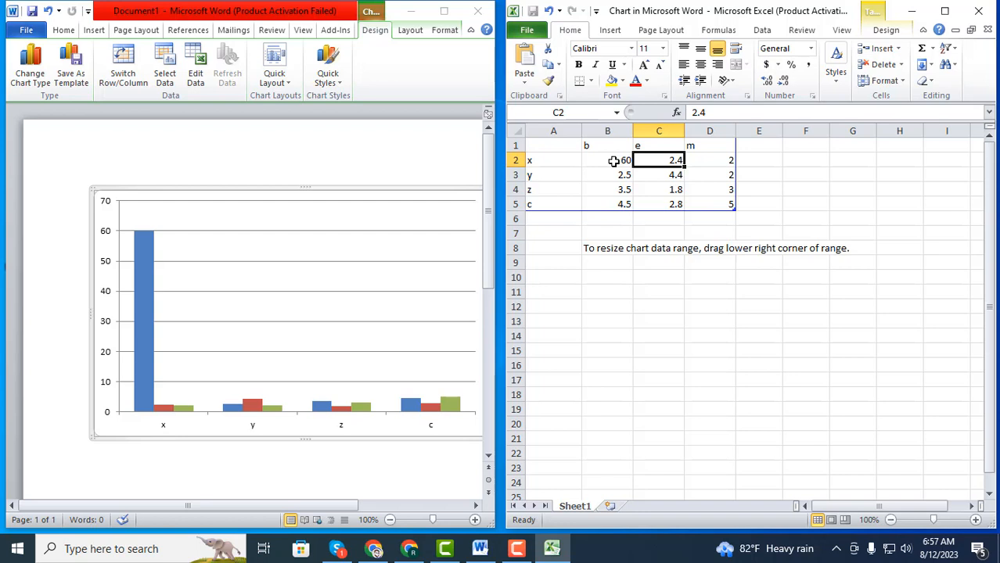
pyautogui.write('52')
pyautogui.press('Tab')
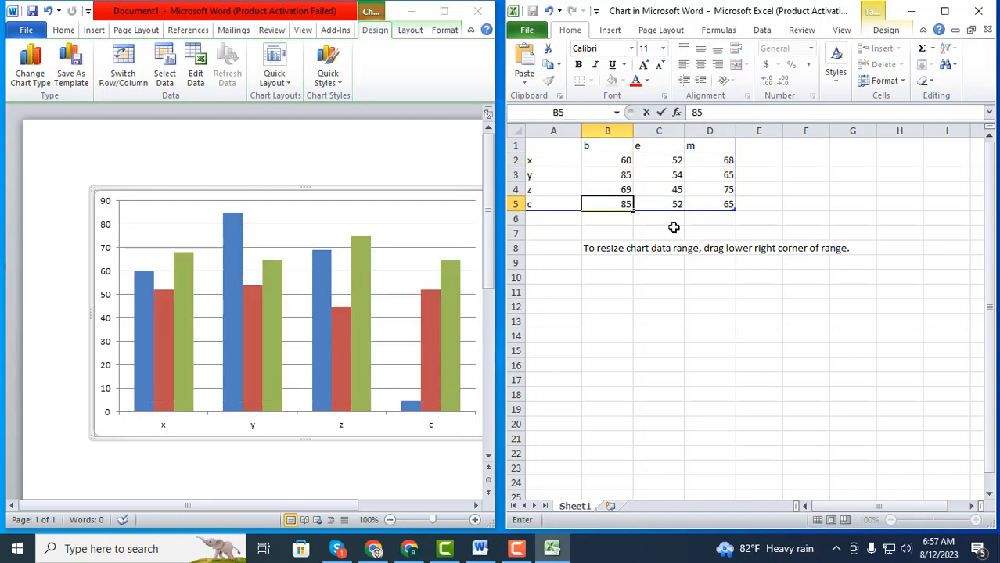
pyautogui.click(672, 230)
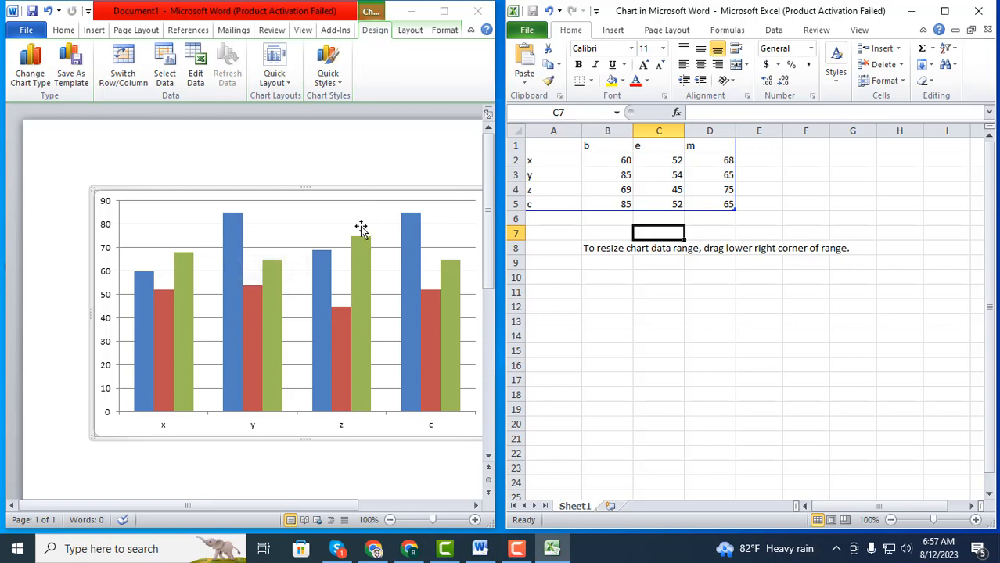
pyautogui.click(987, 29)
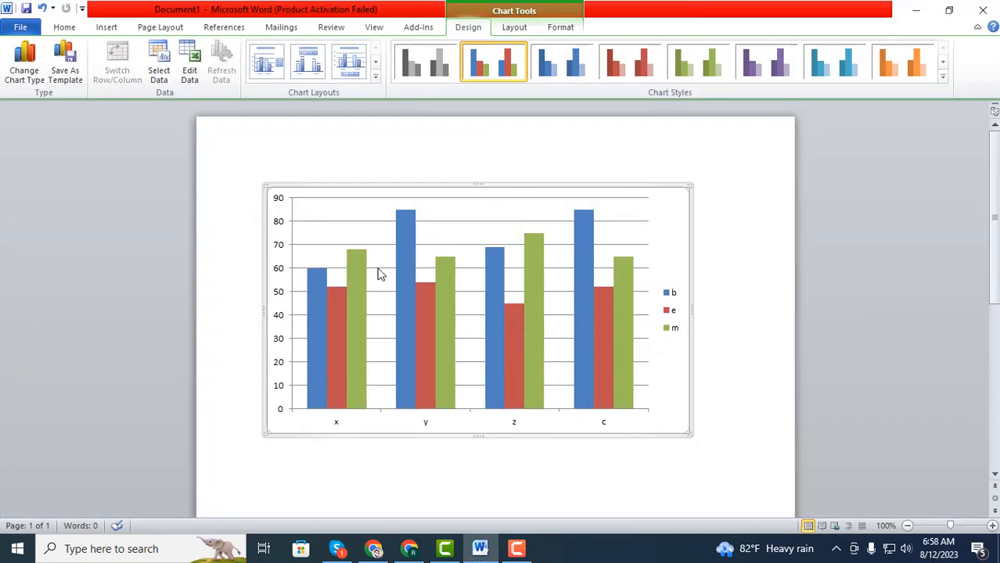
# Step: Try the teal, purple and blue chart styles on the chart, and return to the multicolour style
pyautogui.click(644, 205)
pyautogui.click(850, 69)
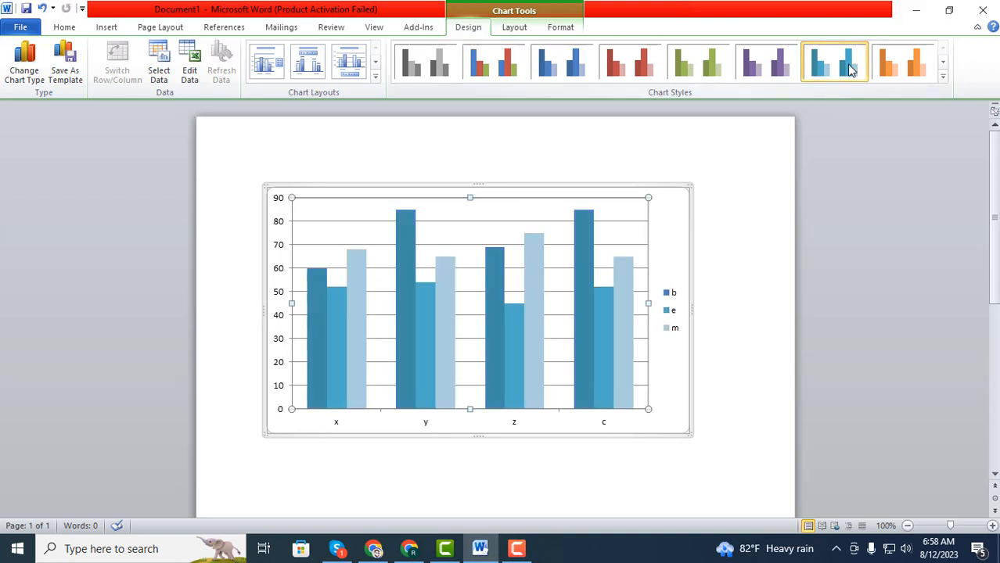
pyautogui.click(767, 66)
pyautogui.click(560, 62)
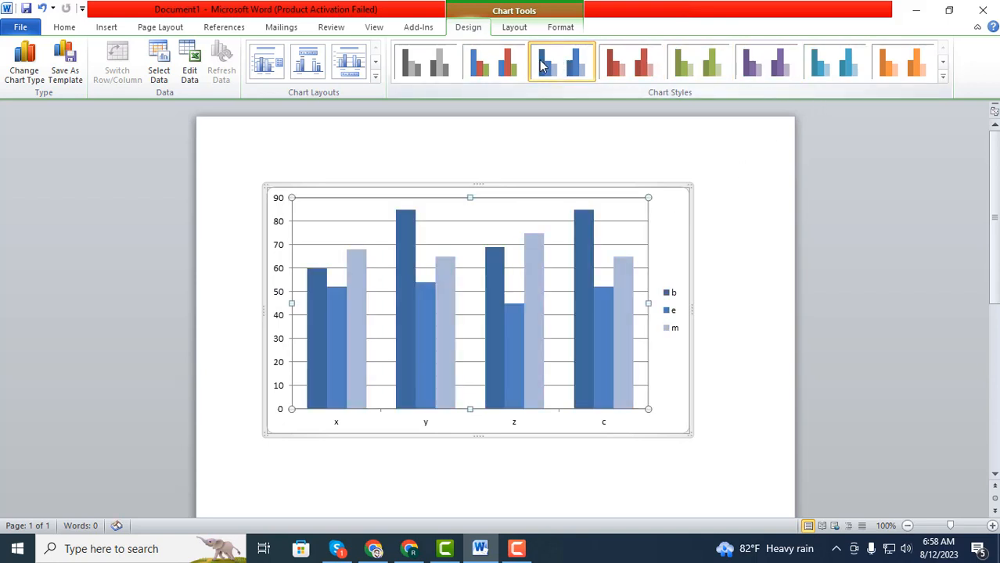
pyautogui.click(500, 67)
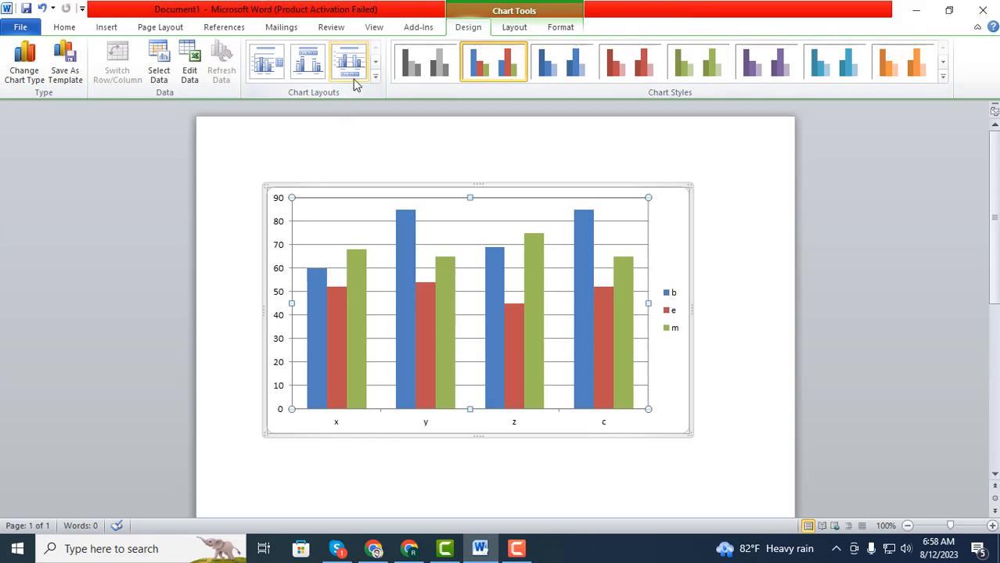
# Step: Try several chart layouts, including the data table layout and the last one in the gallery
pyautogui.click(318, 71)
pyautogui.click(266, 63)
pyautogui.click(350, 63)
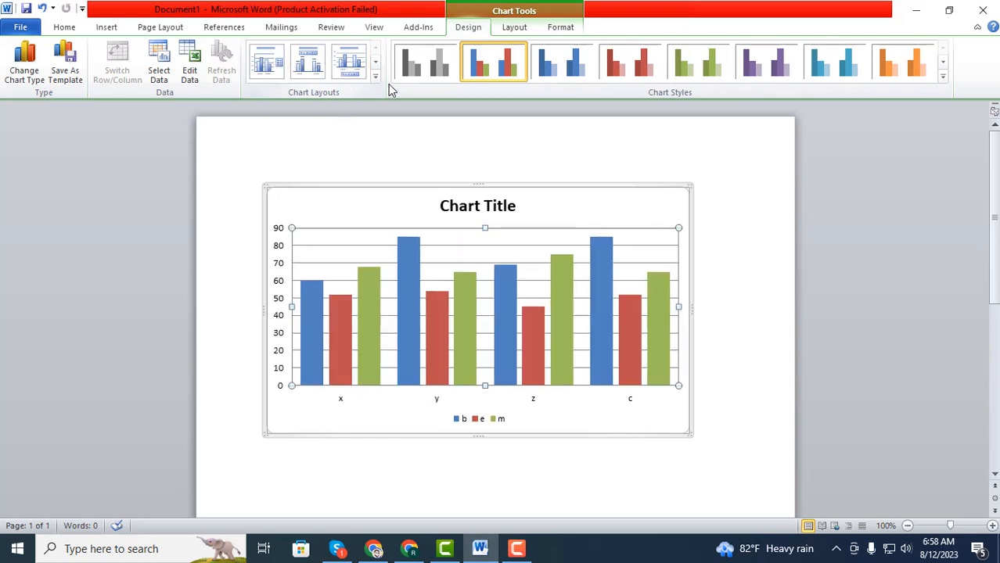
pyautogui.click(376, 79)
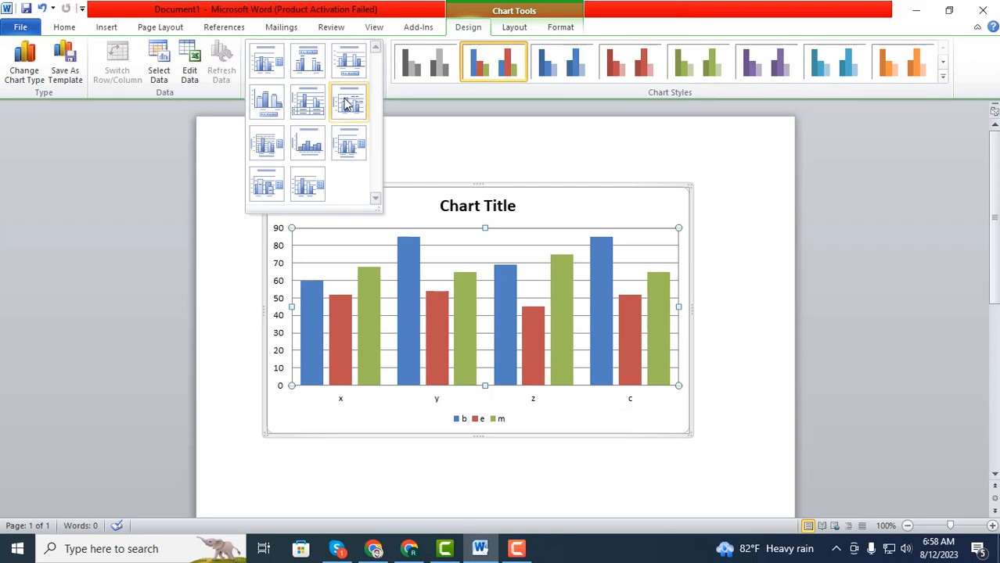
pyautogui.click(317, 104)
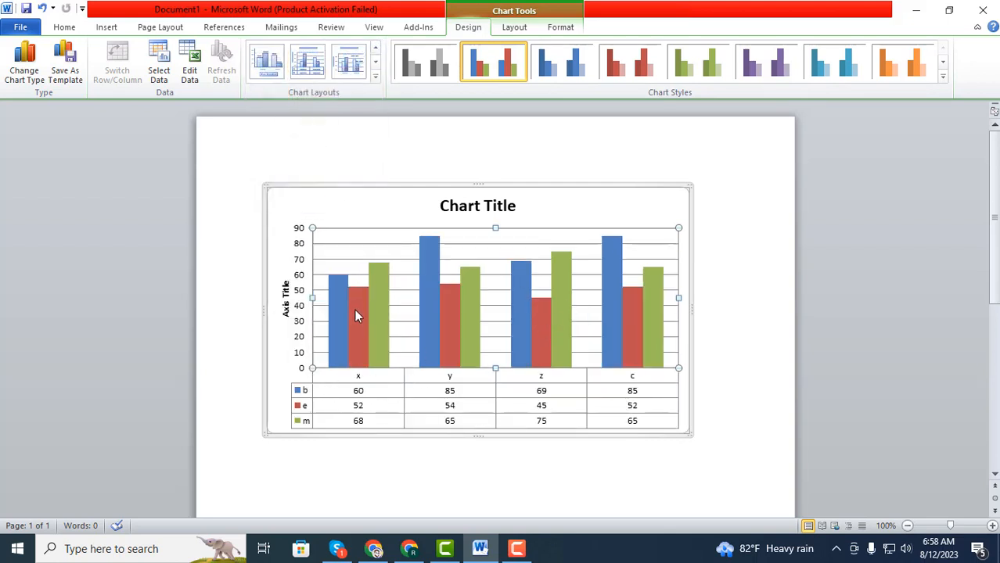
pyautogui.click(375, 80)
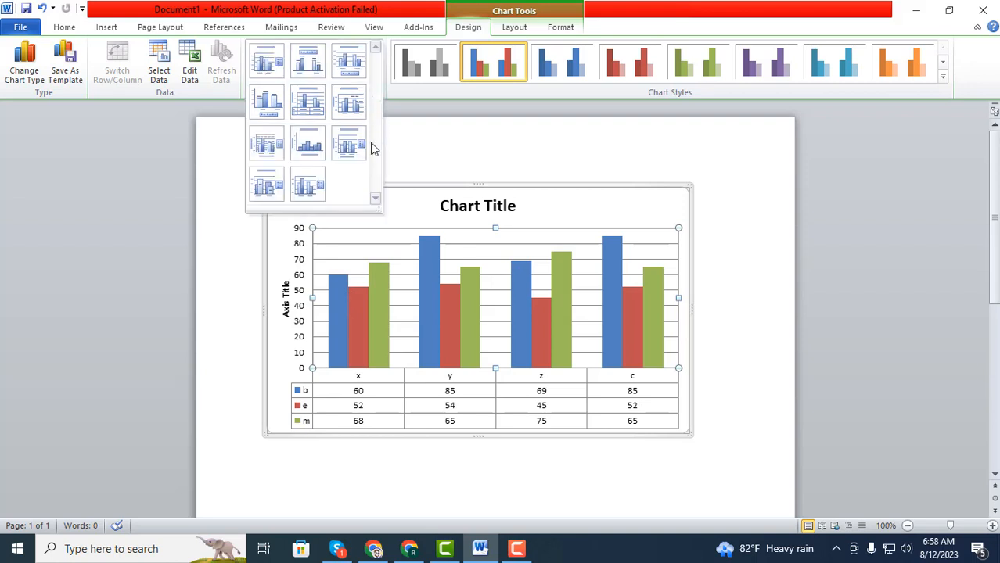
pyautogui.click(316, 195)
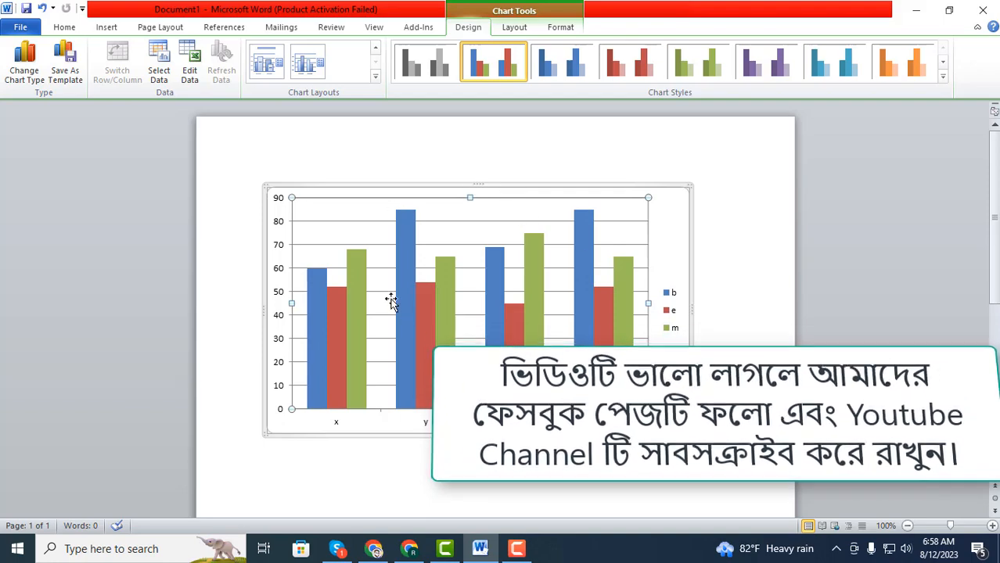
# Step: Apply the chart layout that has a chart title, a vertical axis title and a data table below the columns
pyautogui.click(375, 77)
pyautogui.click(307, 101)
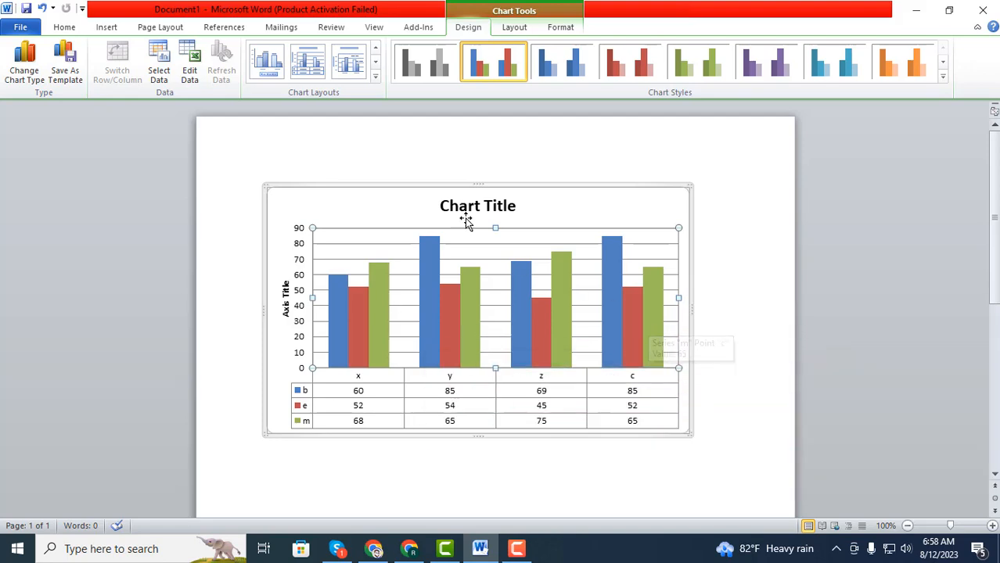
# Step: Replace the chart title text with "uhuu"
pyautogui.click(476, 210)
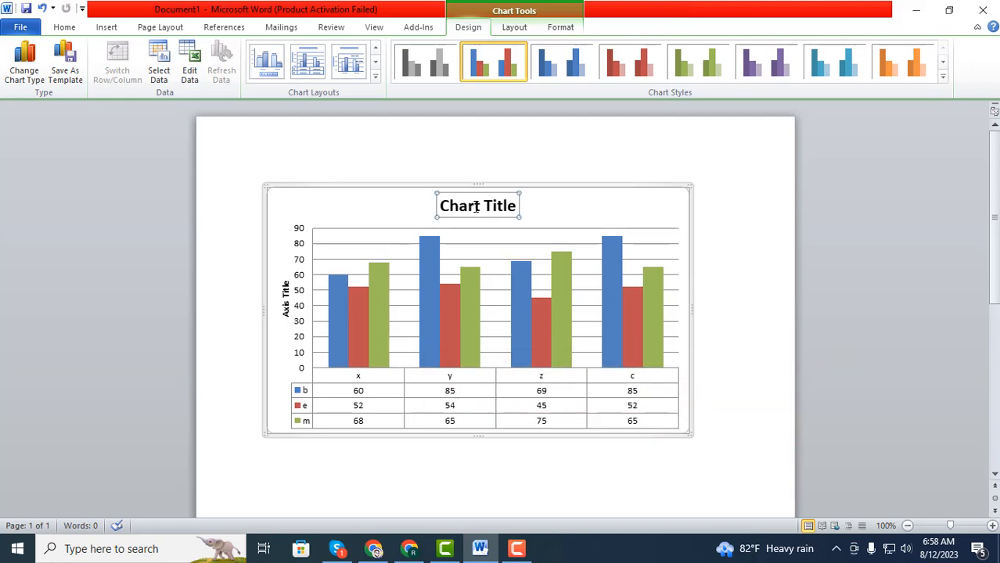
pyautogui.click(476, 208)
pyautogui.write('h')
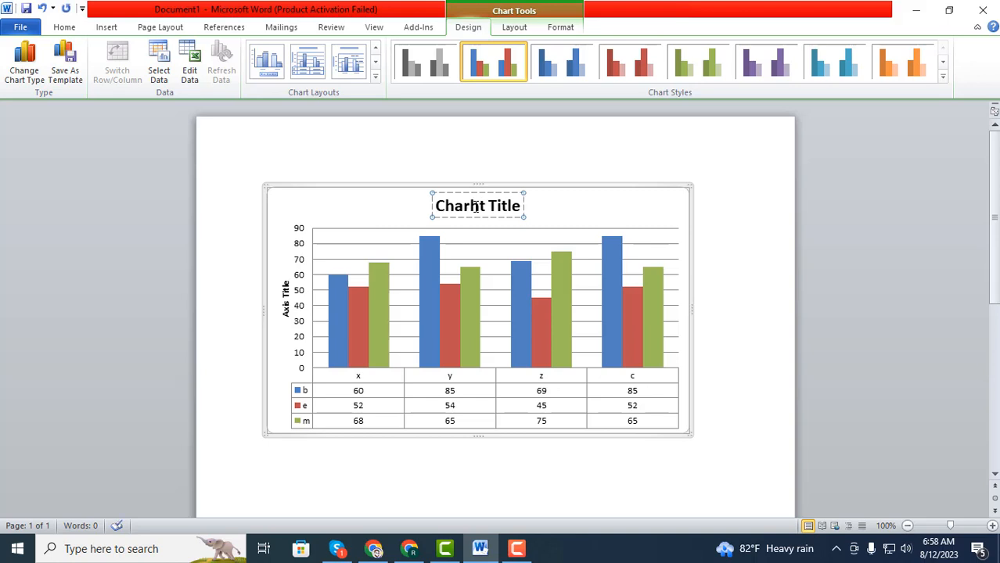
pyautogui.doubleClick(476, 207)
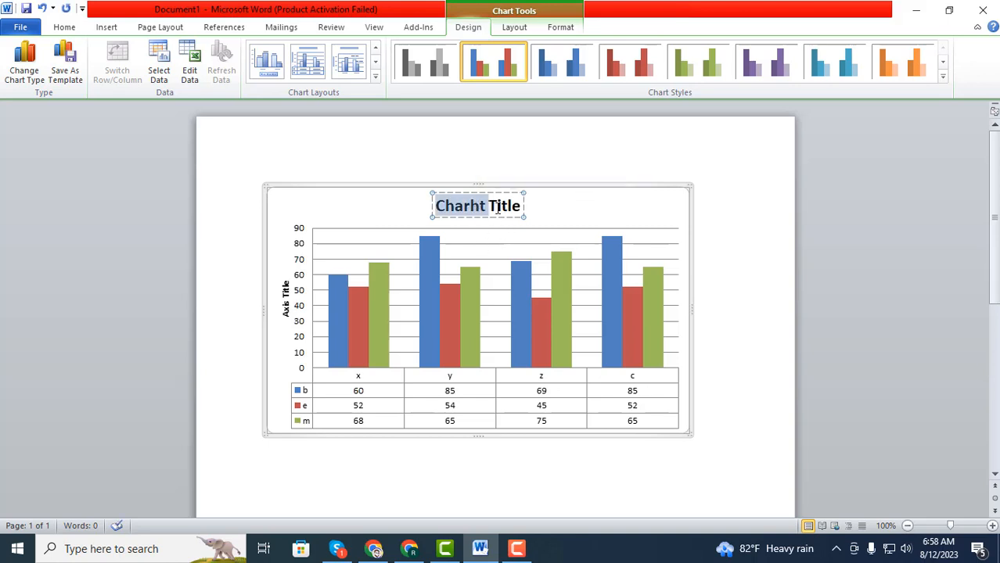
pyautogui.tripleClick(472, 204)
pyautogui.write('u')
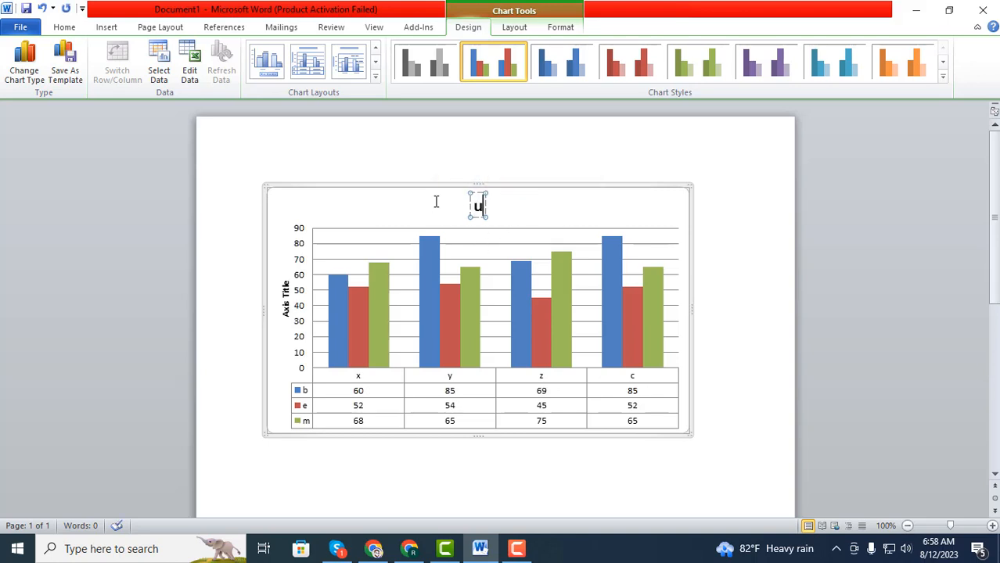
pyautogui.write('huu')
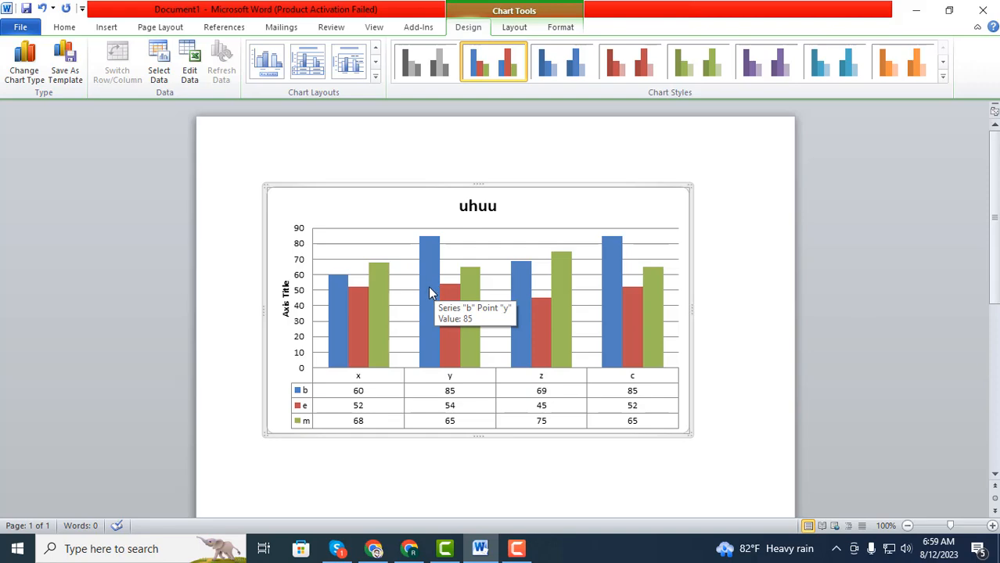
# Step: Change the chart type to Line with markers
pyautogui.click(20, 75)
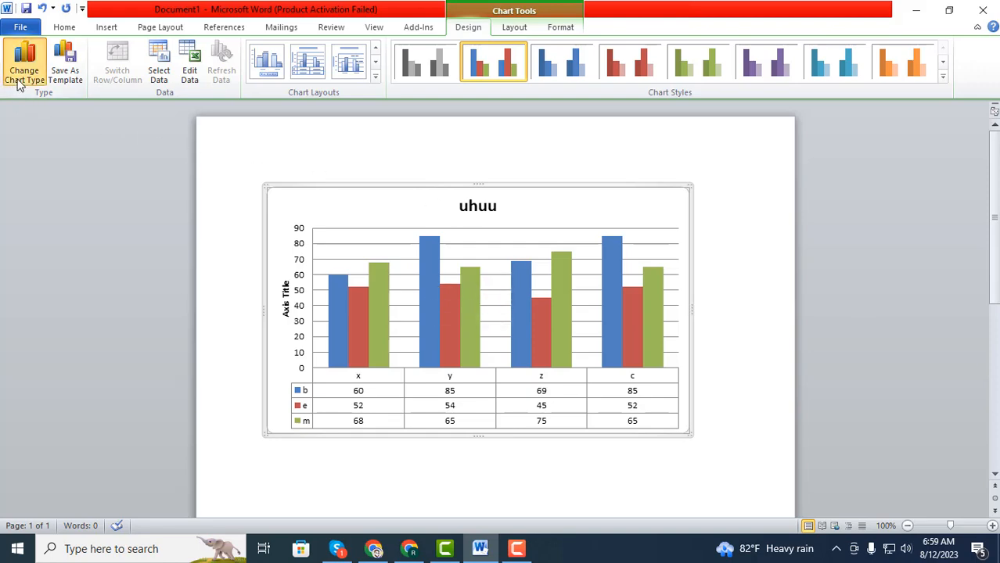
pyautogui.click(337, 199)
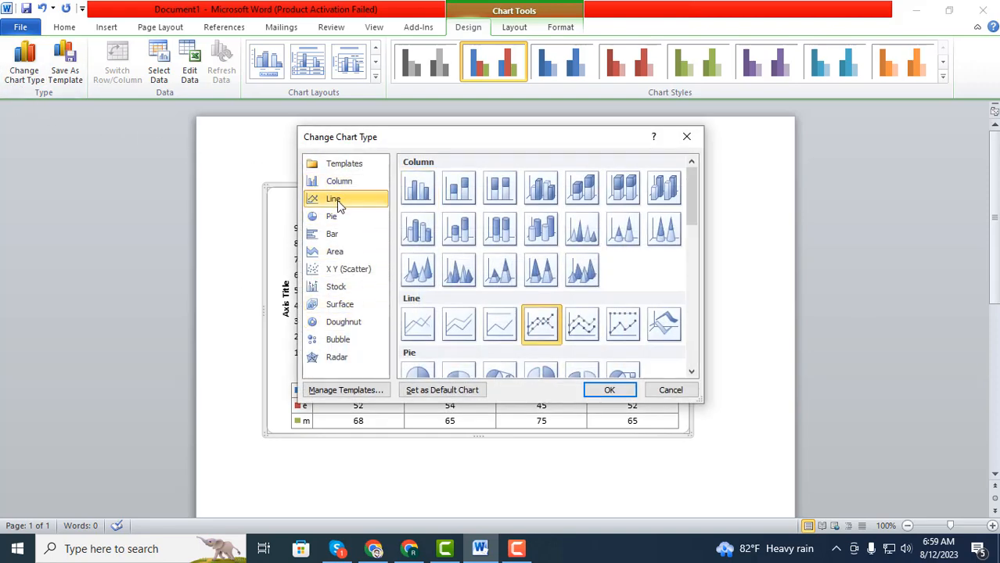
pyautogui.click(610, 391)
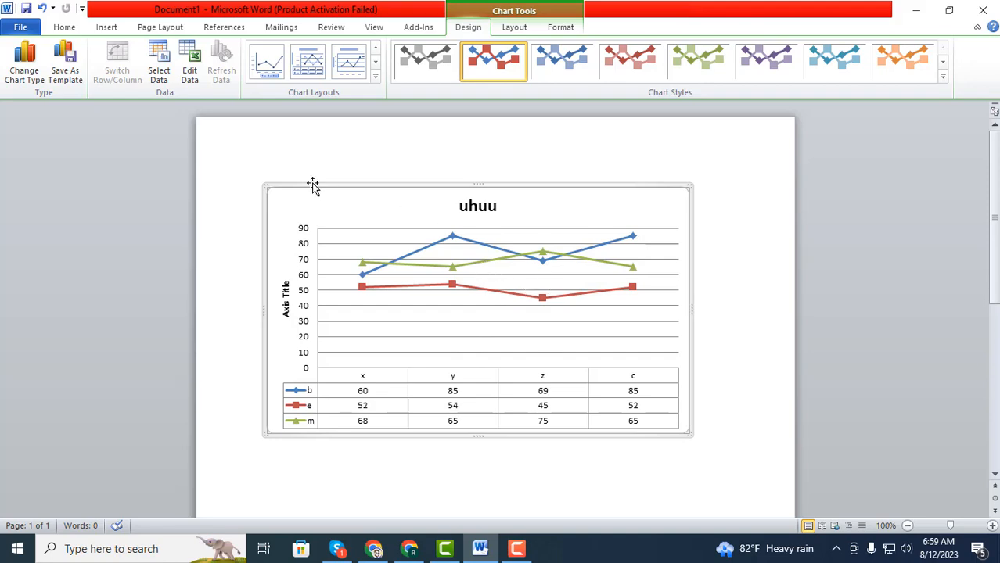
# Step: Change the chart type to a basic Pie and apply the layout with a title, percentage labels and a legend at the side
pyautogui.click(30, 86)
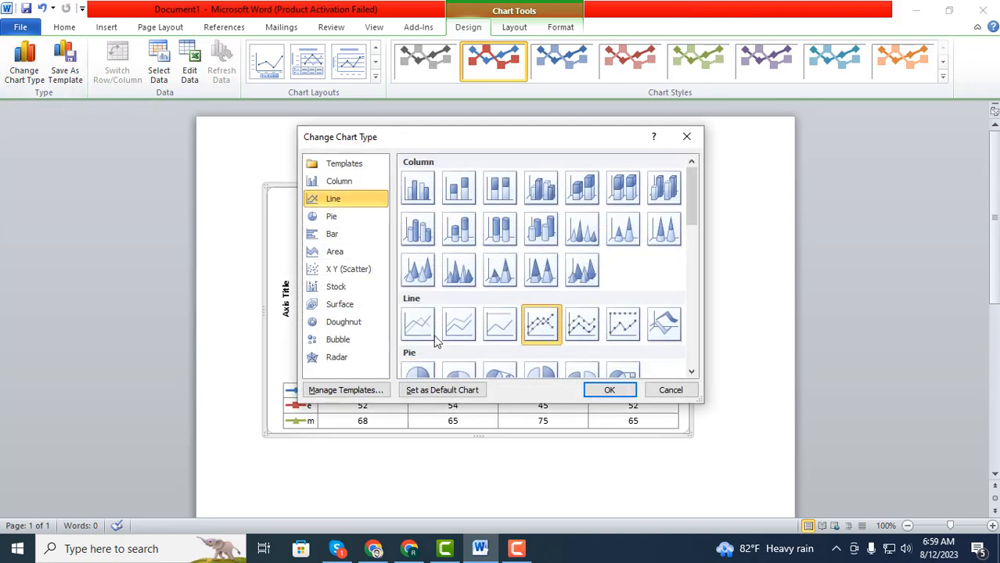
pyautogui.click(337, 220)
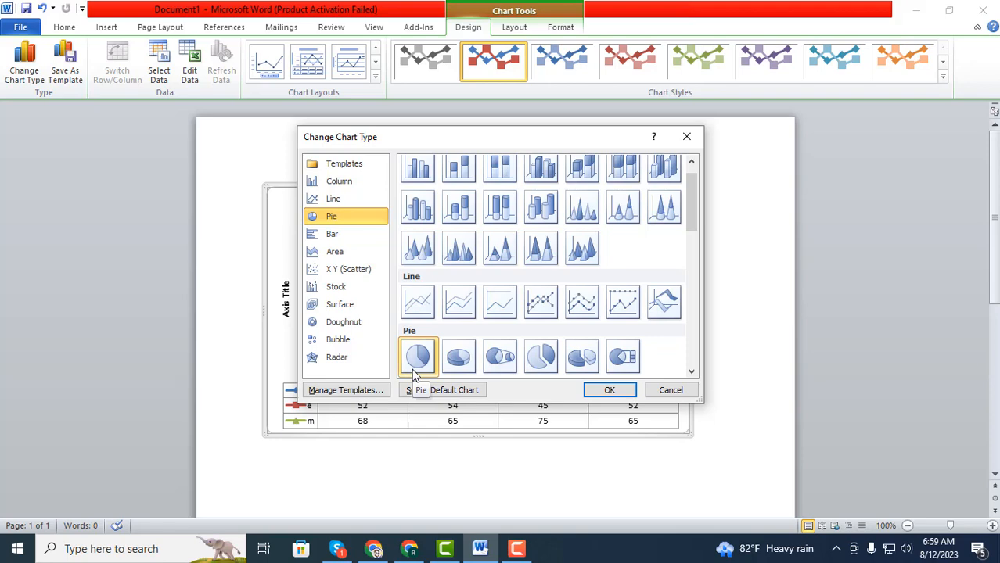
pyautogui.click(619, 393)
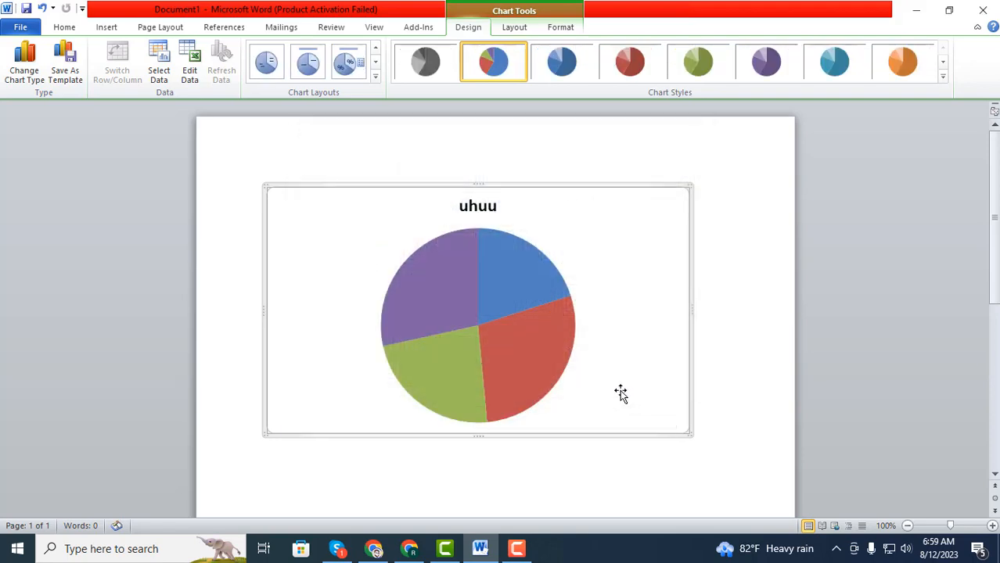
pyautogui.moveTo(491, 234)
pyautogui.moveTo(498, 327)
pyautogui.click(348, 62)
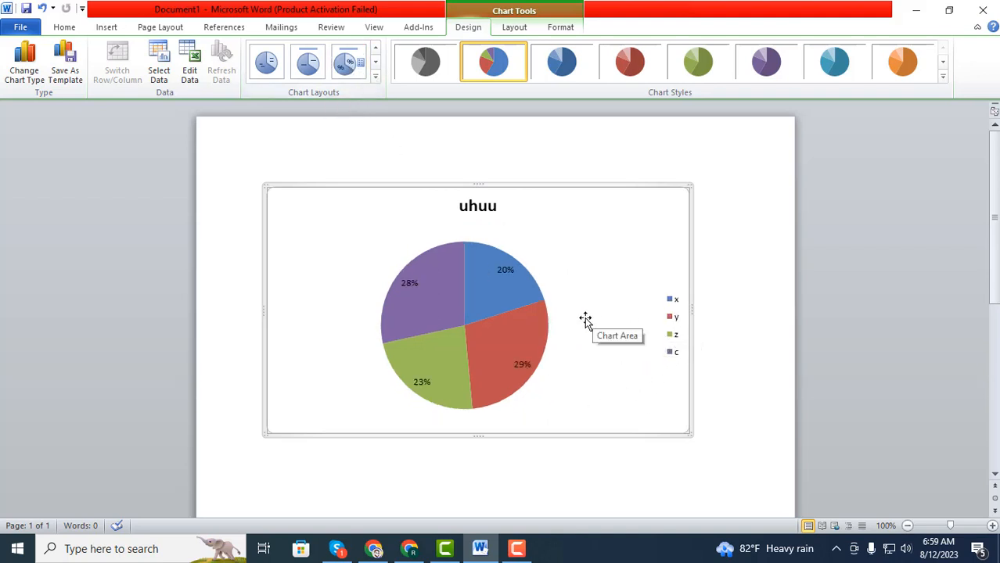
# Step: Move series b below series e and m in the chart's data source and confirm the new order
pyautogui.scroll(-2, 507, 301)
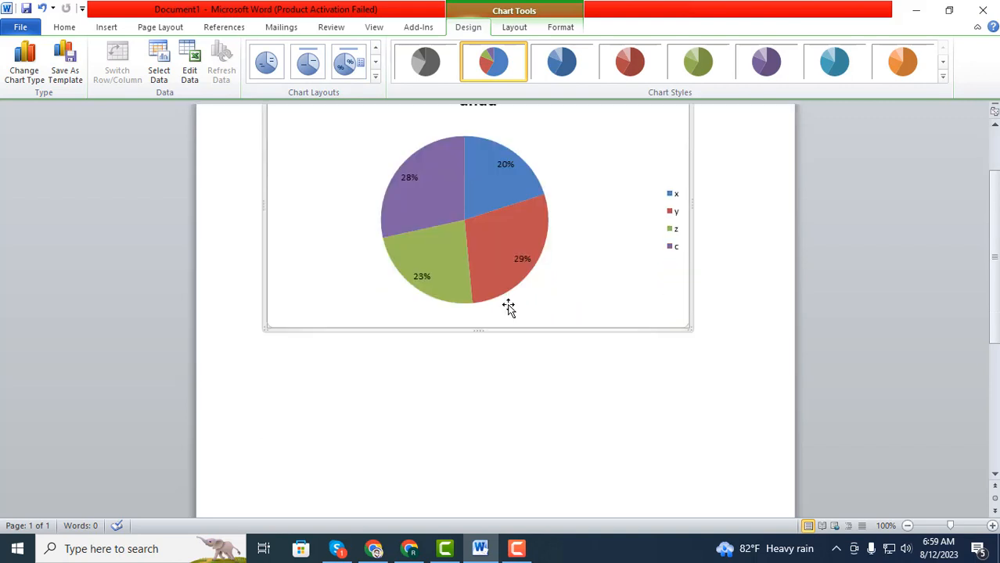
pyautogui.scroll(2, 508, 306)
pyautogui.moveTo(504, 302)
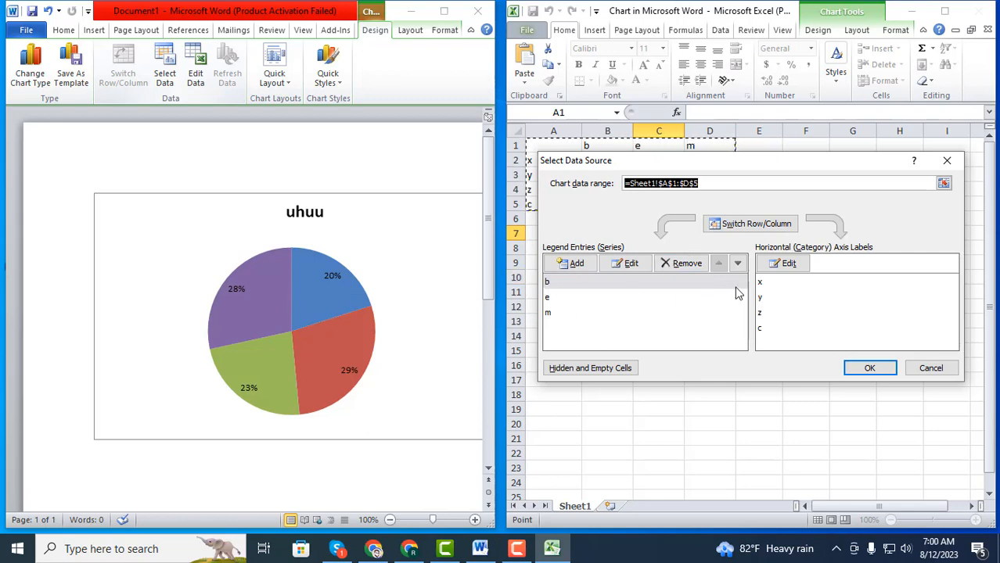
pyautogui.click(737, 263)
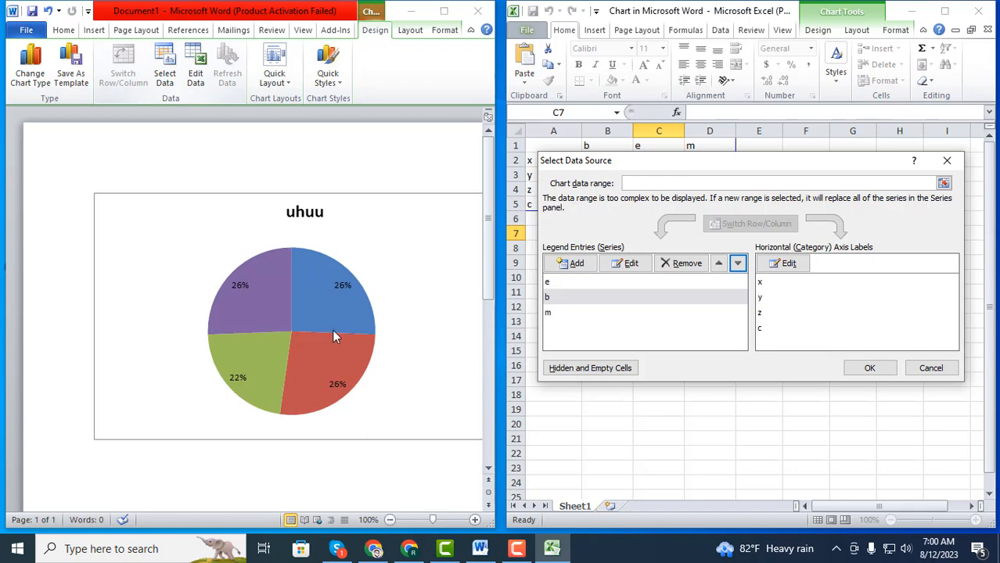
pyautogui.click(737, 263)
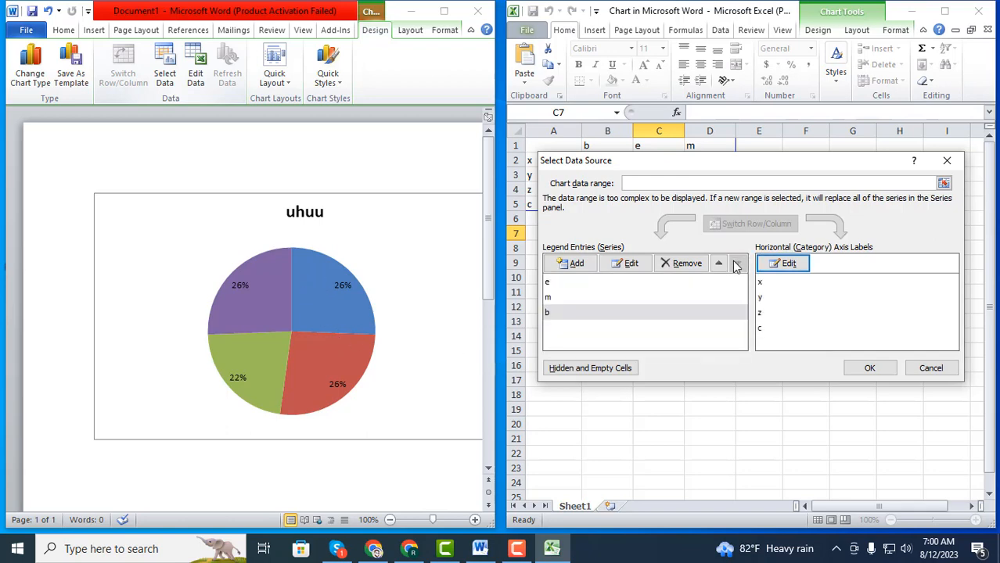
pyautogui.click(869, 367)
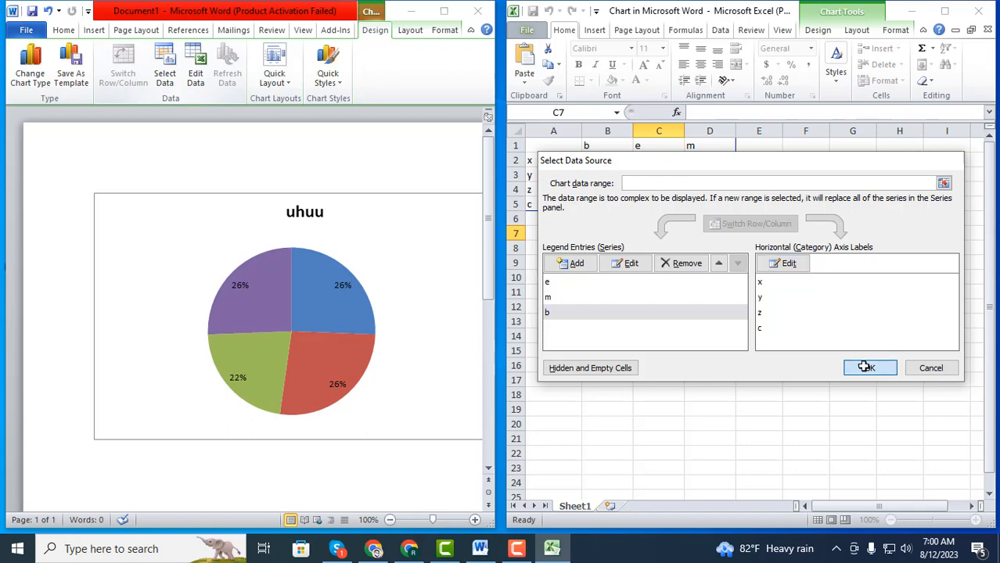
# Step: Delete the title of the pie chart and close the data sheet
pyautogui.click(324, 212)
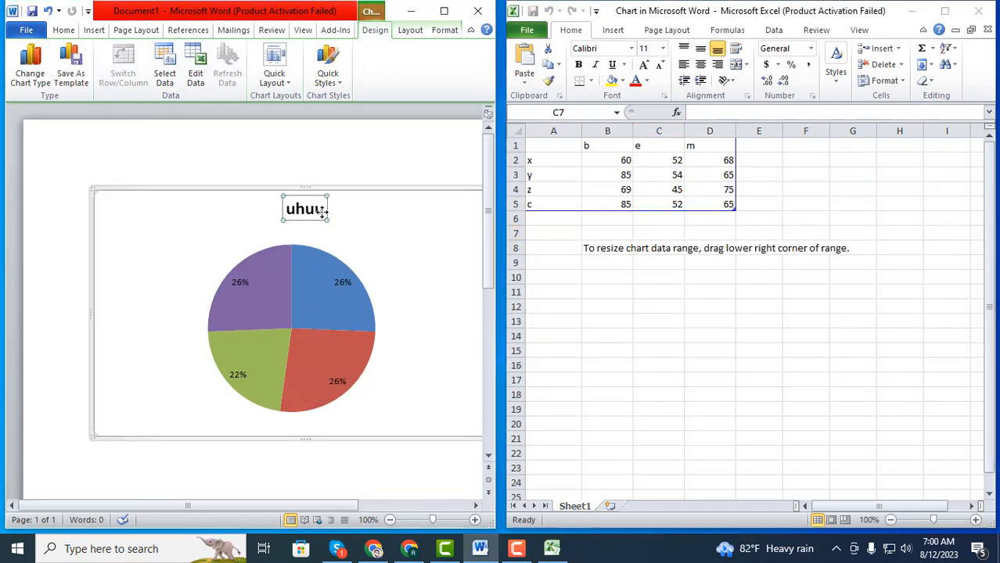
pyautogui.press('Delete')
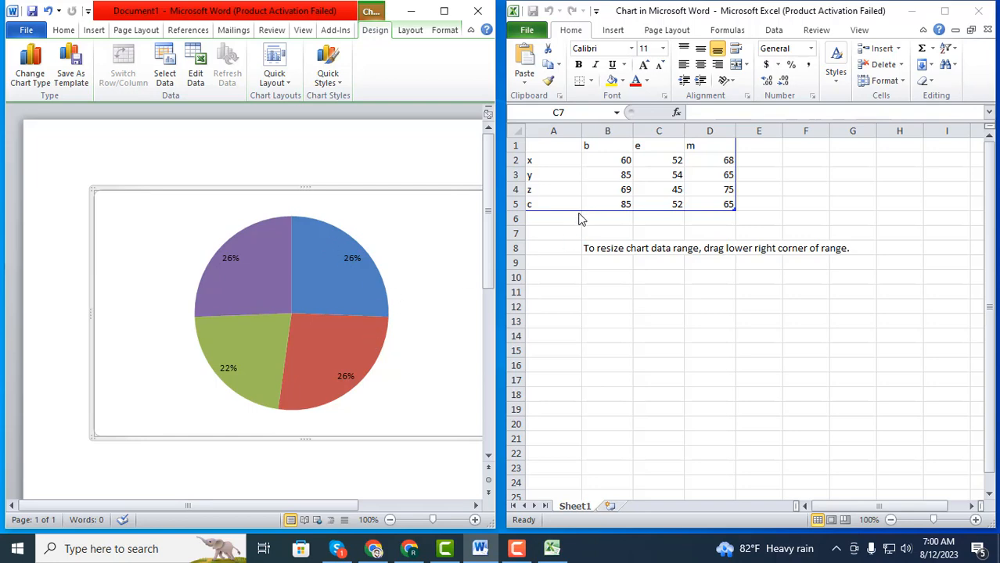
pyautogui.click(980, 10)
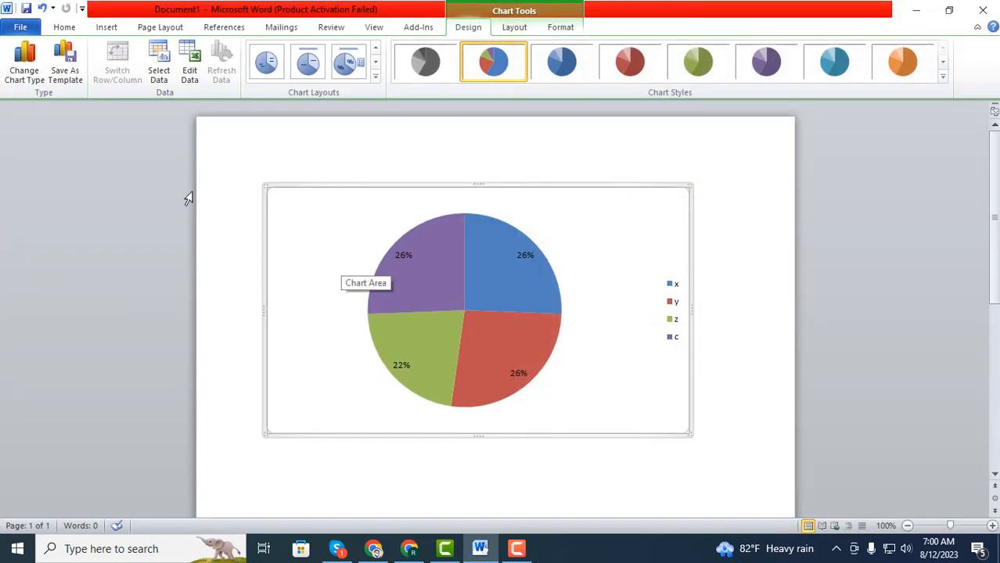
# Step: Open the chart data for editing and change the selected pie series to the clustered Bar type
pyautogui.click(190, 72)
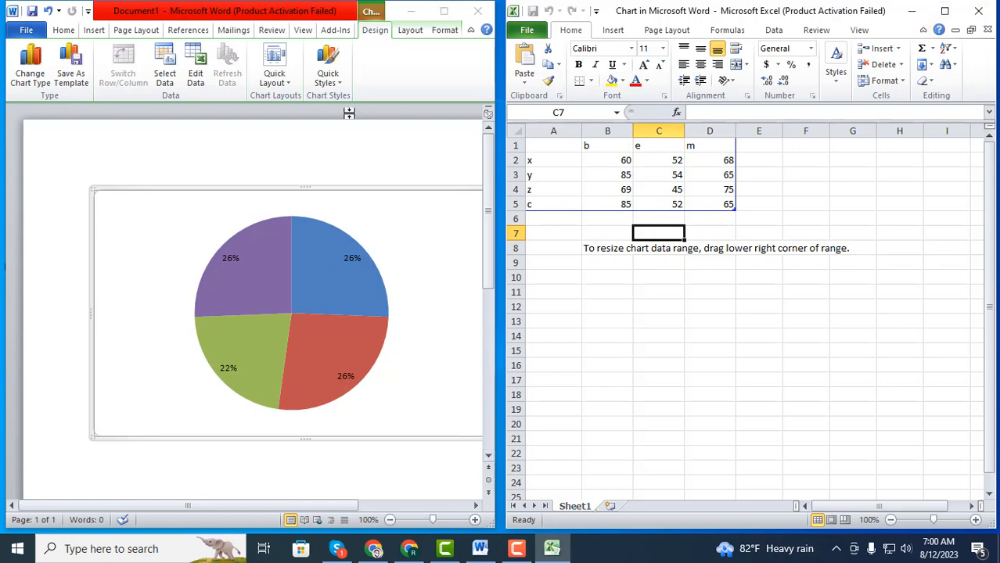
pyautogui.click(162, 218)
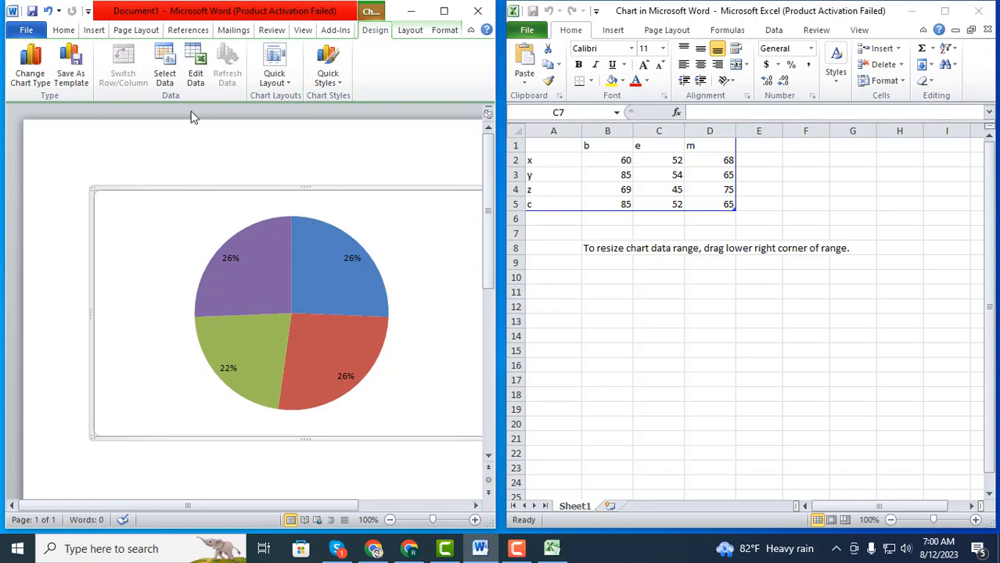
pyautogui.click(226, 279)
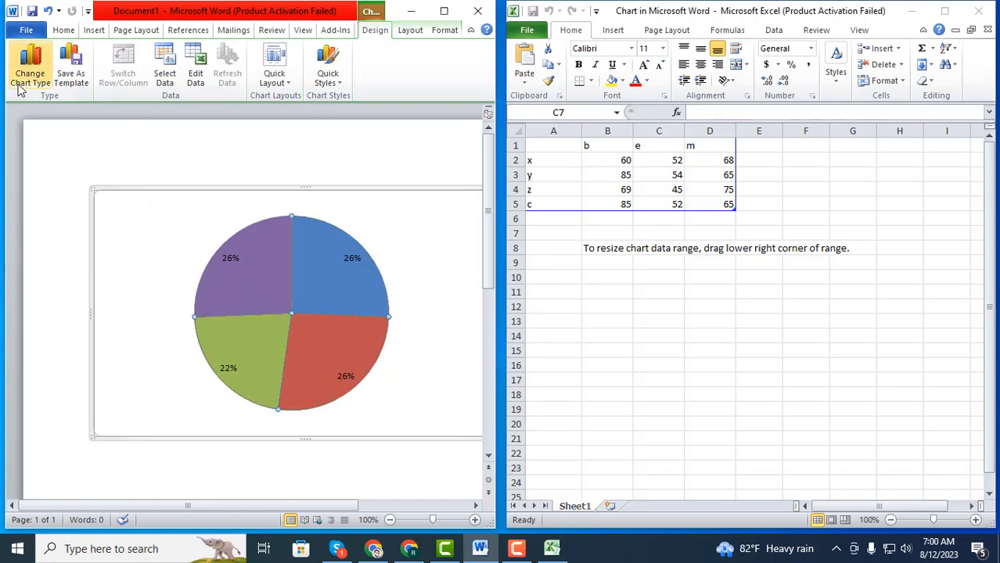
pyautogui.click(23, 76)
pyautogui.click(336, 233)
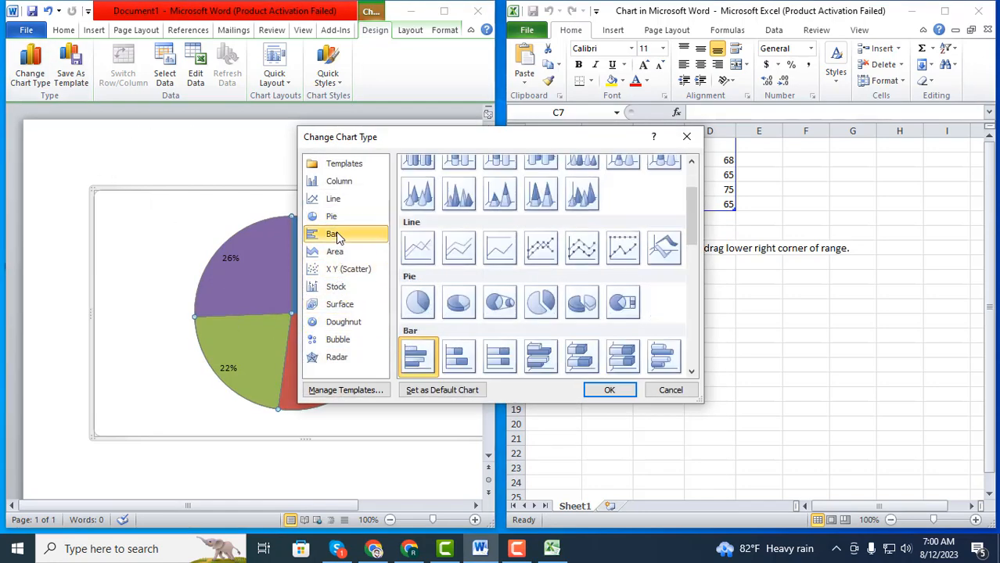
pyautogui.click(605, 391)
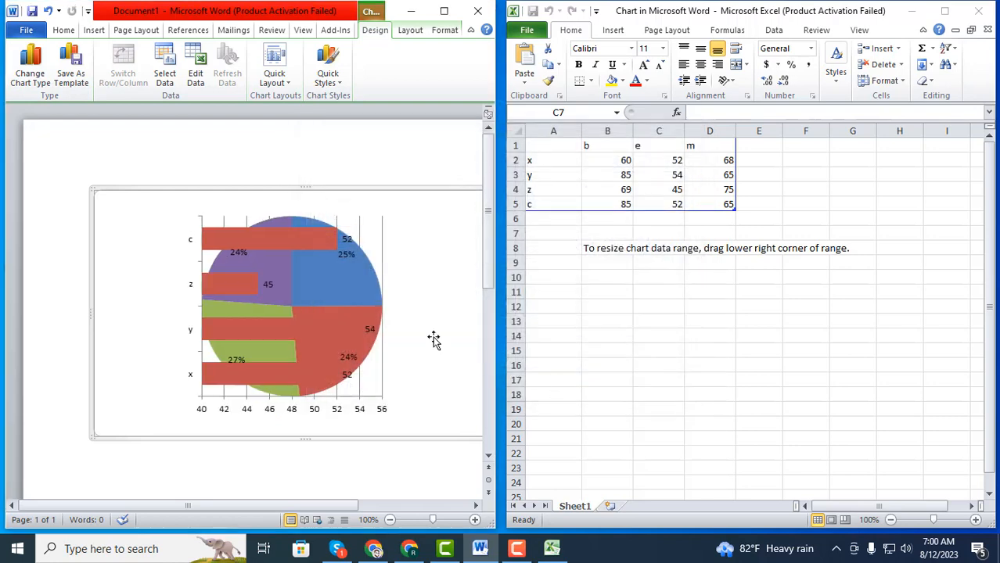
# Step: Look at the Templates category of the chart types, leave the type selection, and close the chart's data sheet
pyautogui.click(24, 89)
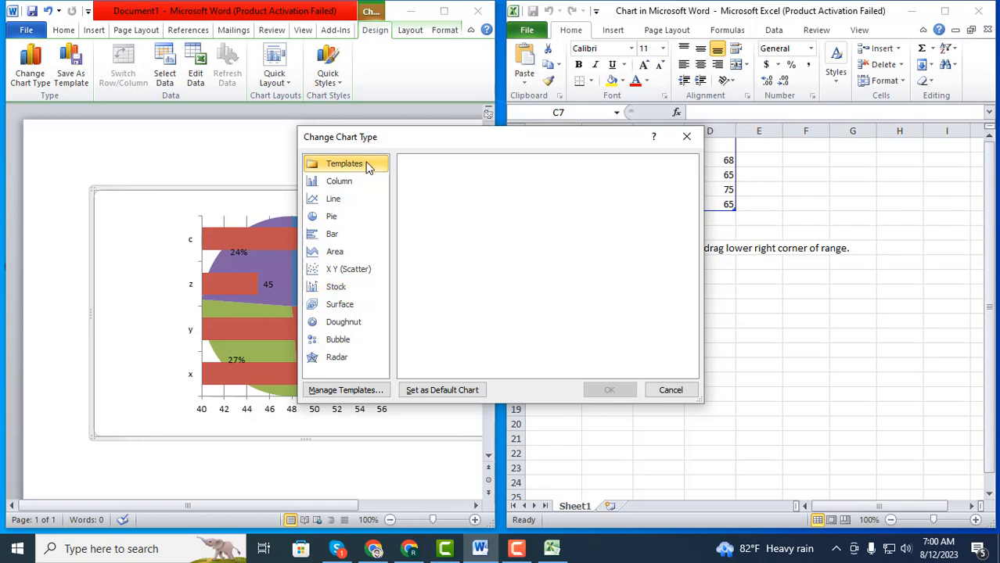
pyautogui.click(686, 137)
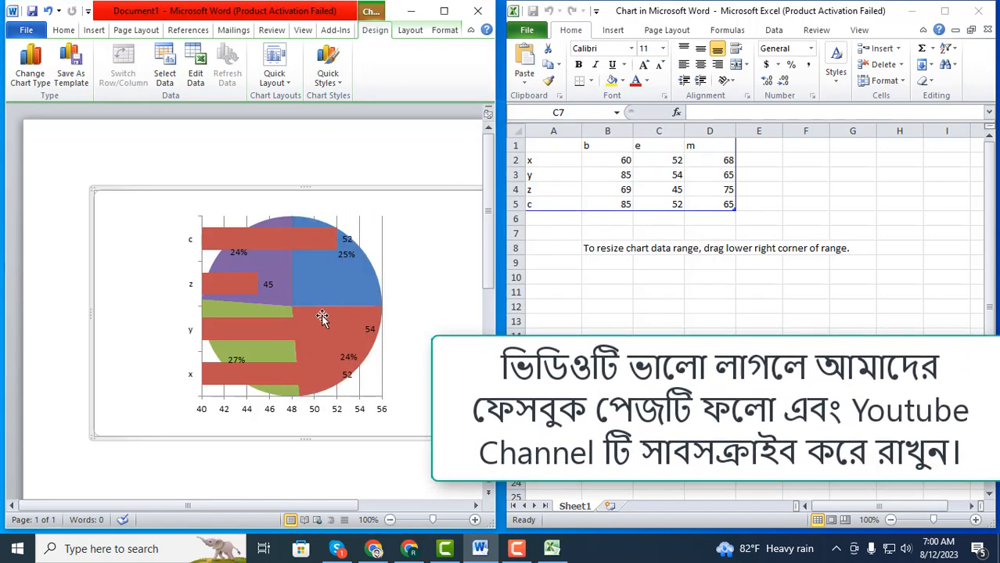
pyautogui.moveTo(254, 291)
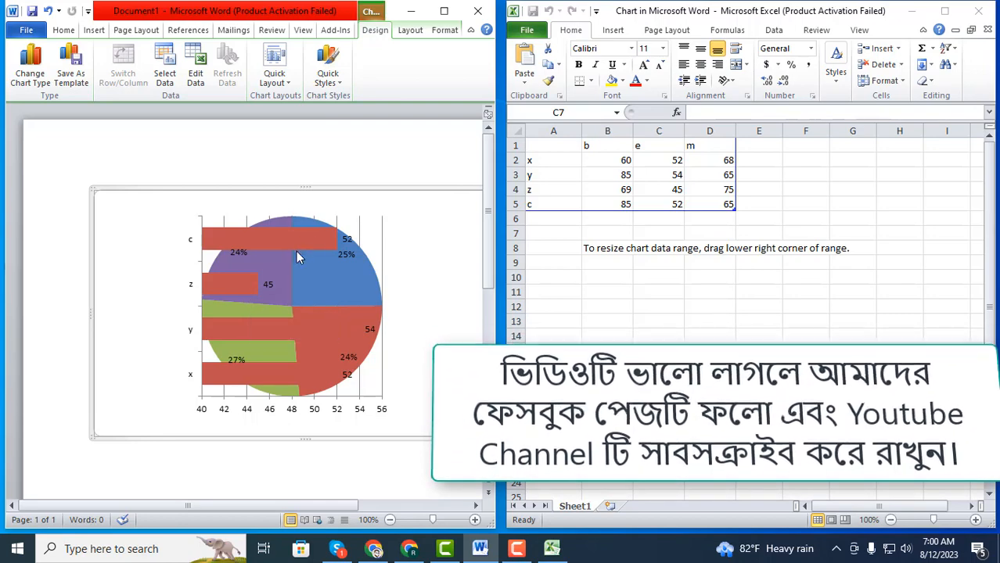
pyautogui.moveTo(306, 266)
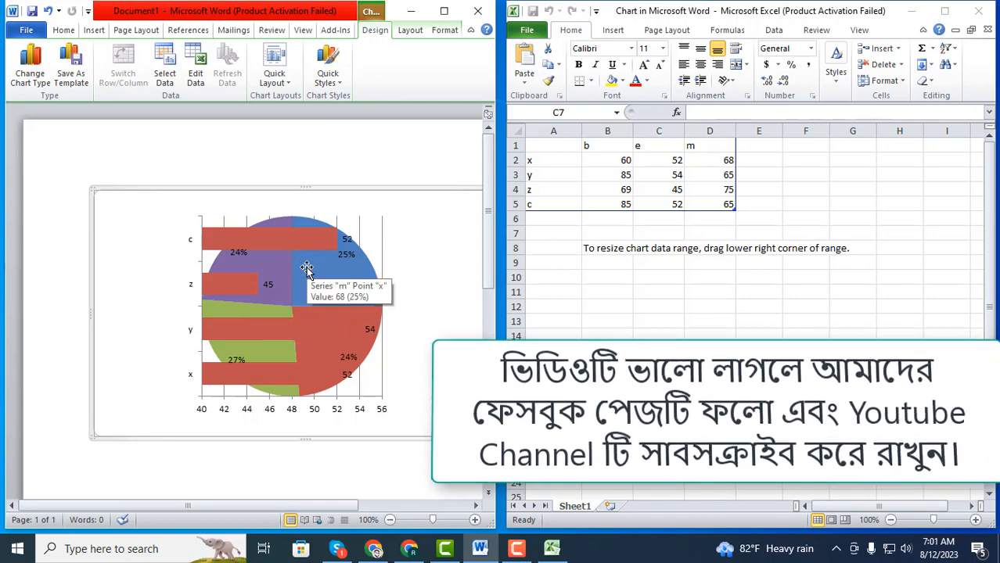
pyautogui.moveTo(310, 246)
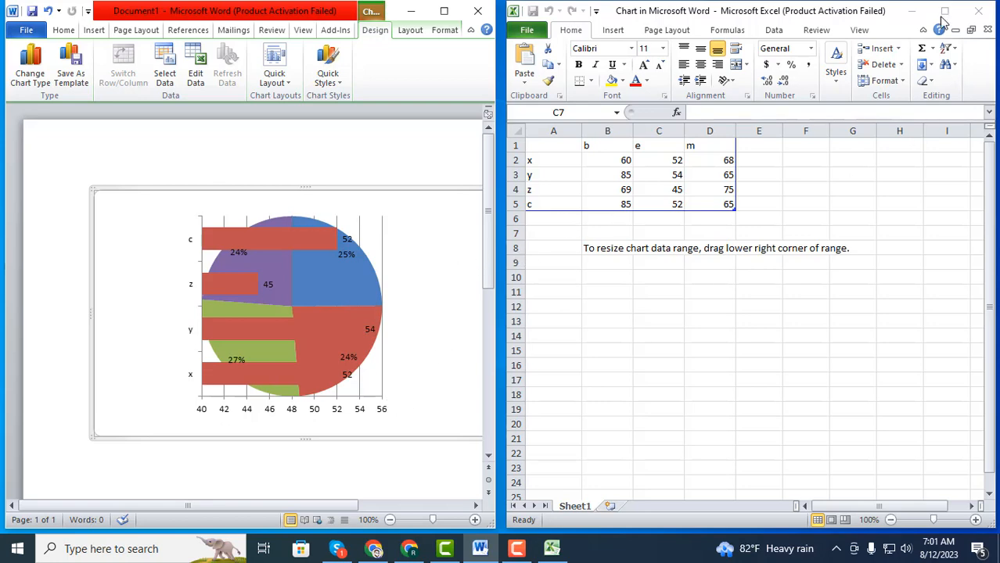
pyautogui.click(980, 11)
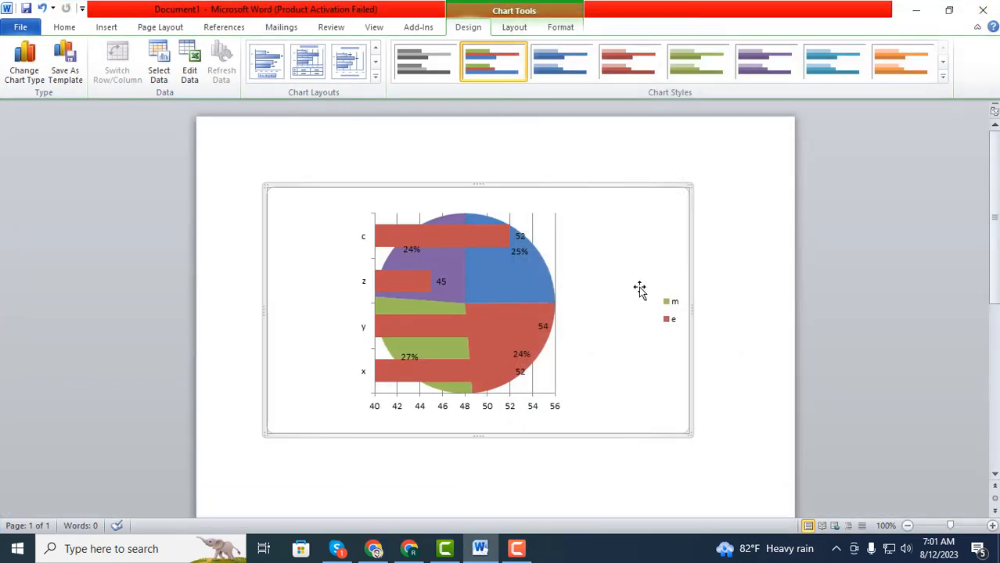